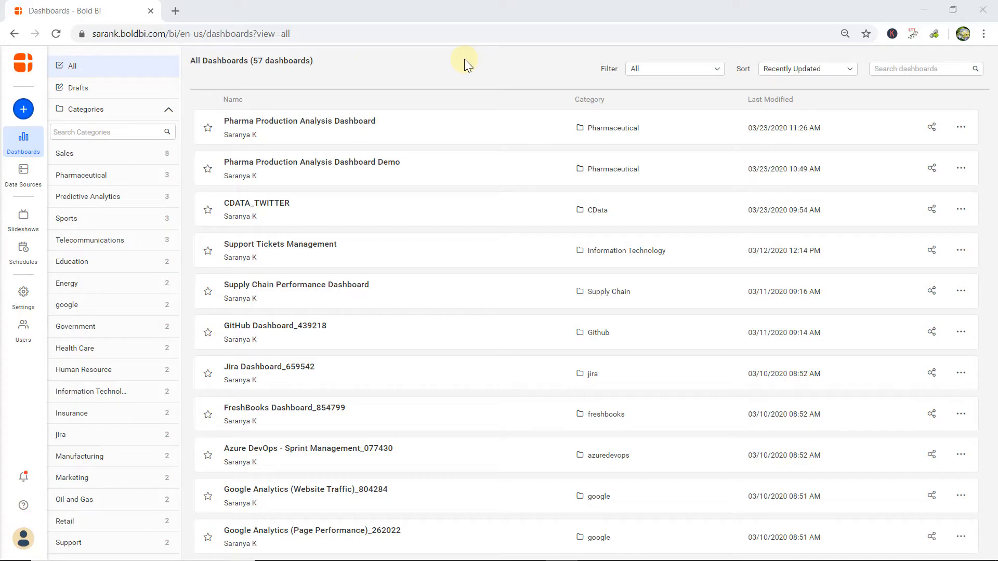
Open the Pharma Production Analysis Dashboard, then view its dashboard-level comments and close them.
click(376, 136)
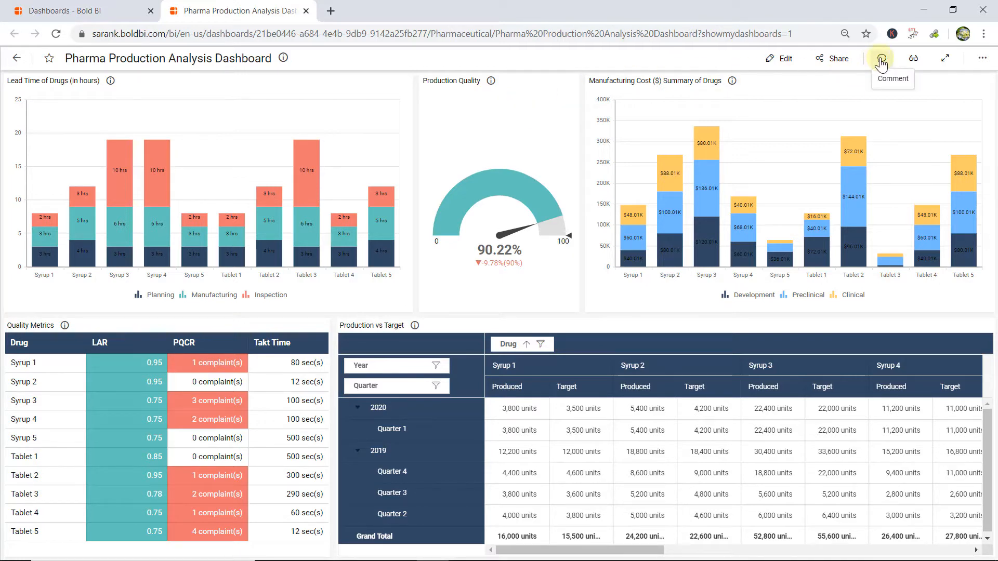
click(882, 59)
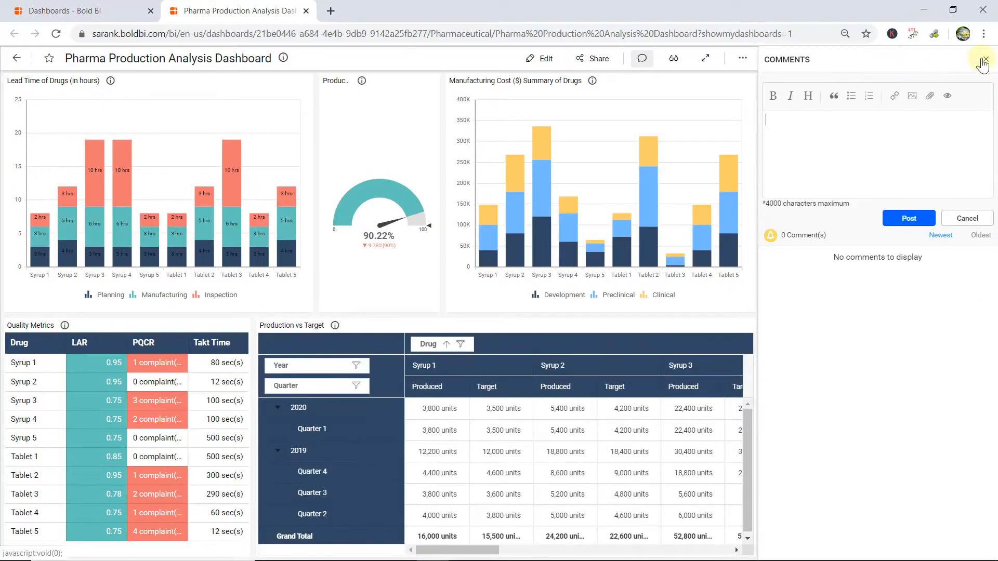
click(985, 59)
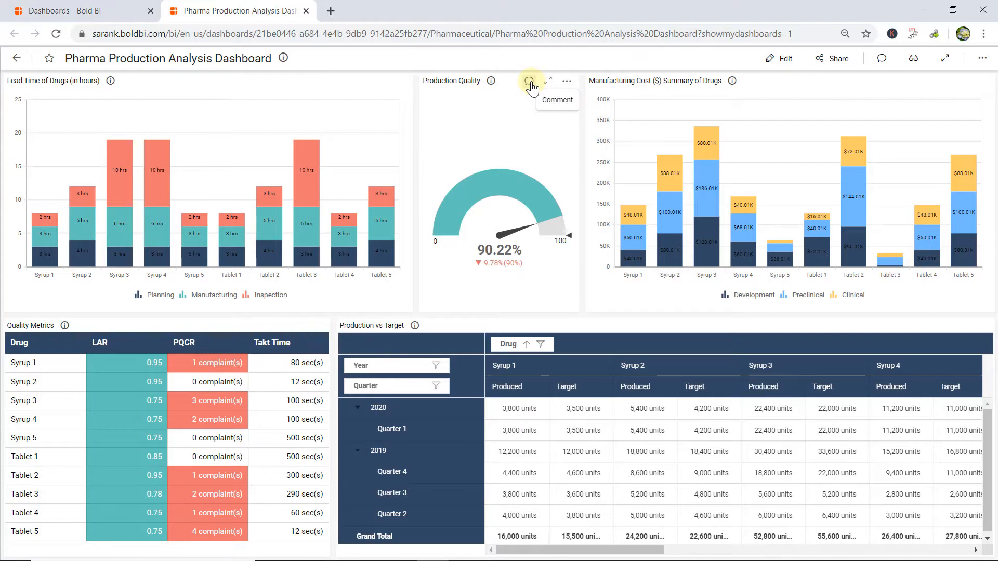
Post the Quality Metrics widget comment "I hope we should focus on Support Requests more to finish it for customer satisfaction.".
click(280, 326)
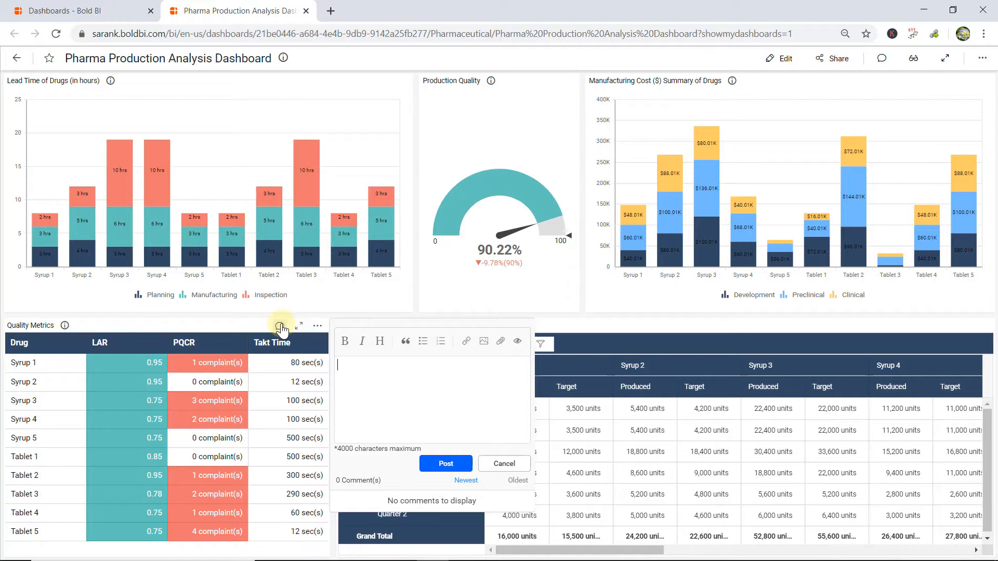
text(I hope we should focus on Support Requests more to finish it for customer satisfaction.)
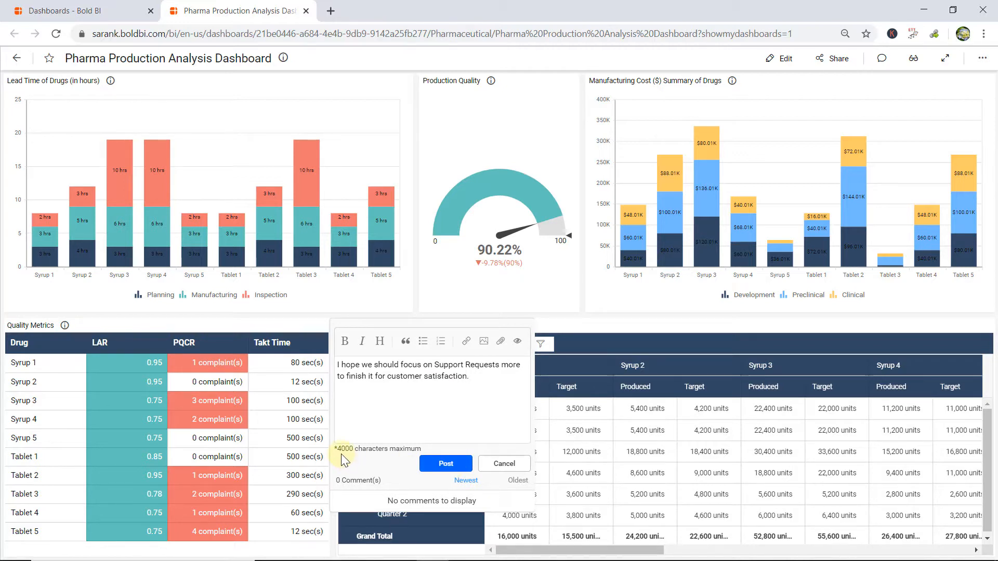
click(445, 468)
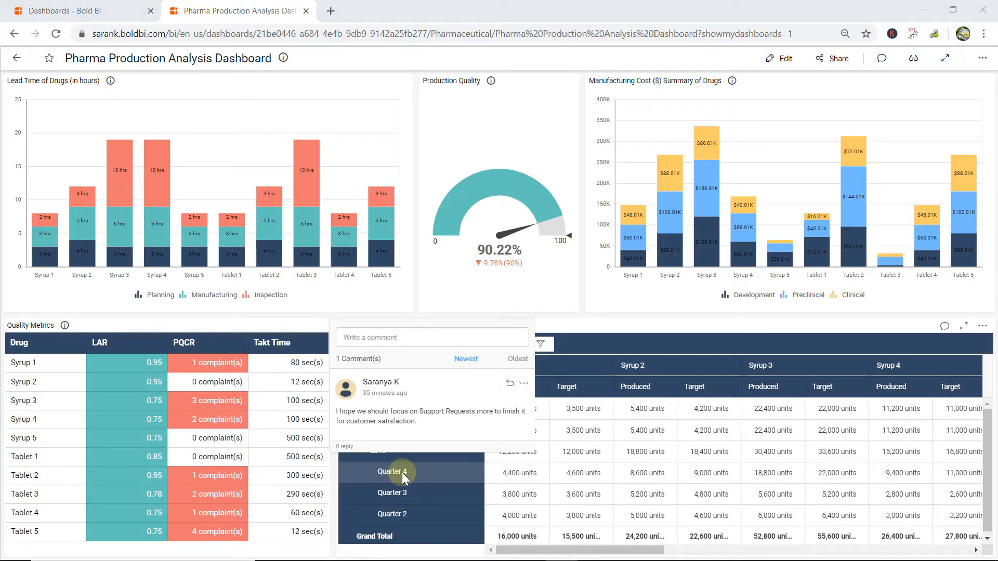
Reply to the Quality Metrics comment with "We should first focus on prioritizing the tickets and start working on it.".
click(510, 383)
text(We should first focus on prioritizing the tickets and start working on it.)
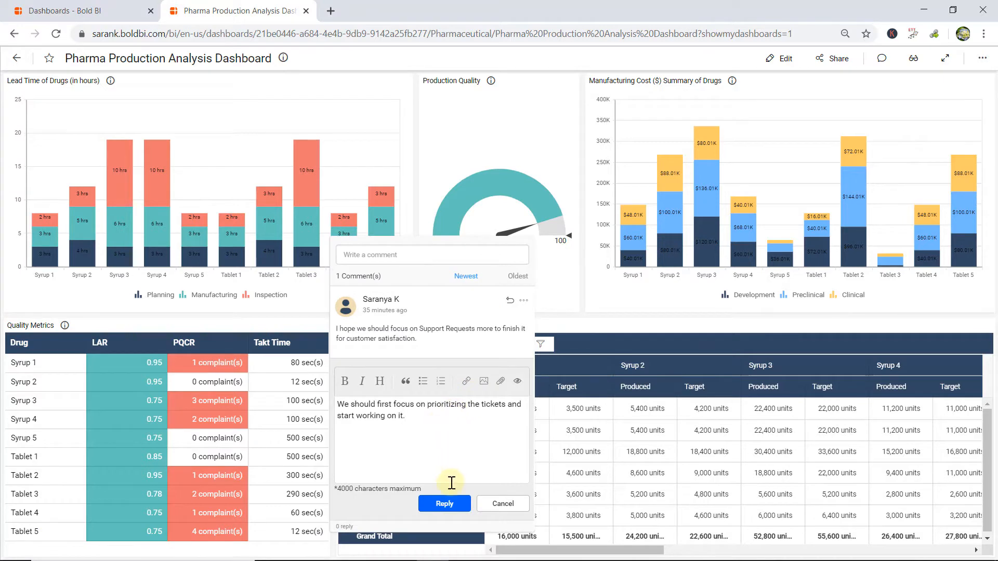
click(444, 504)
Answer that reply with "Can we have a dashboard specifically for each ticket ?", mentioning a colleague and the internal testing group.
click(513, 399)
text(Can we have a dashboard specifically for each ticket ?)
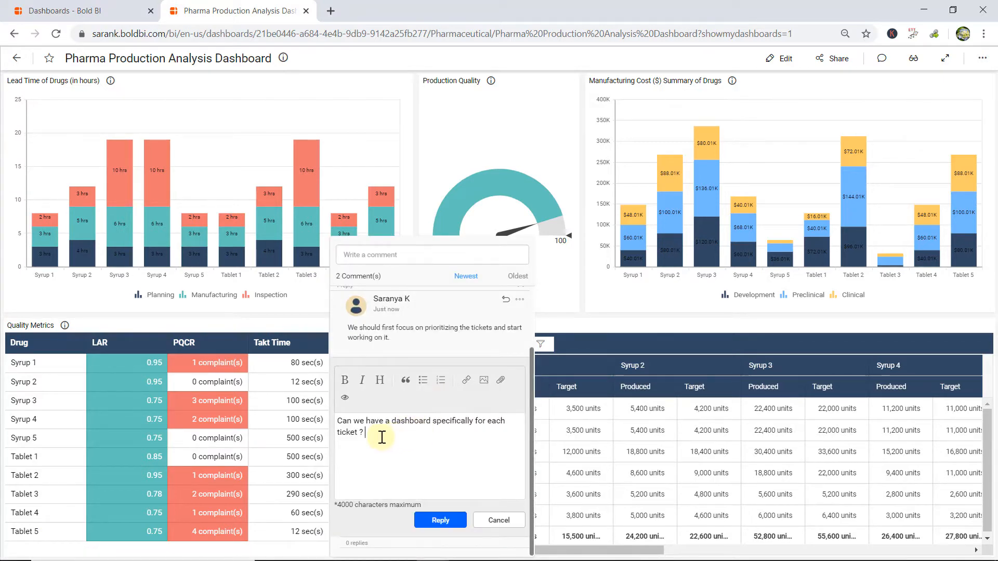
text( @)
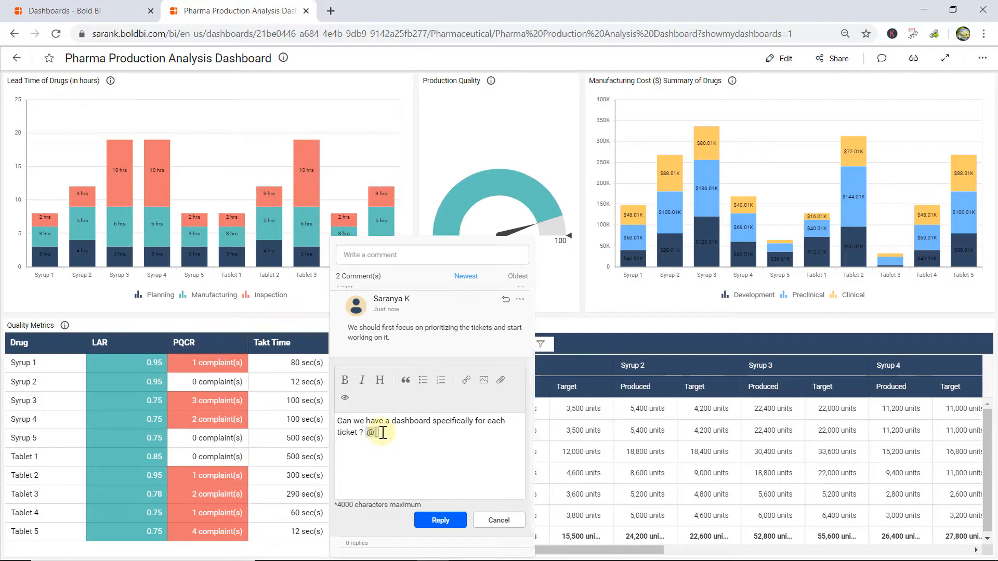
text(vin)
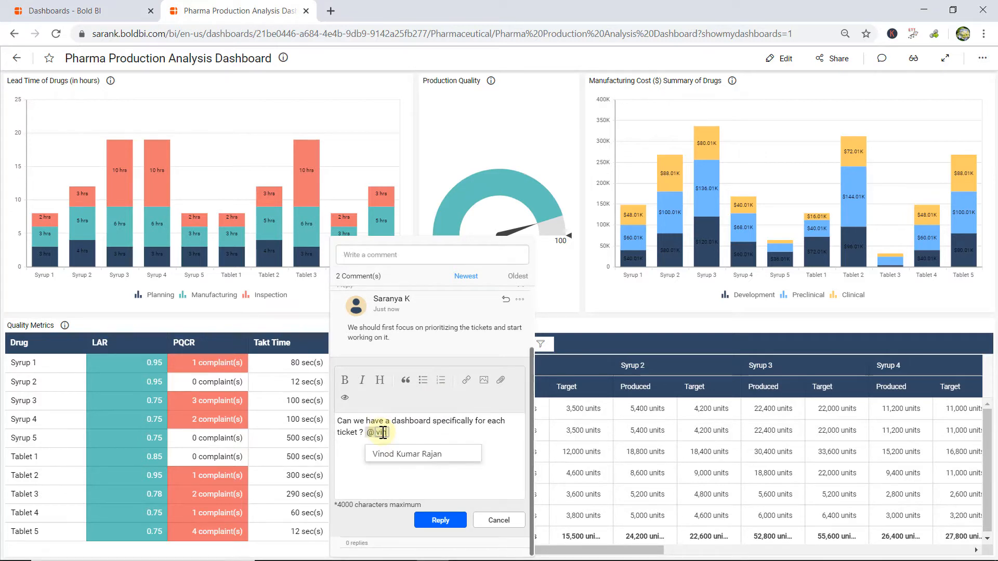
click(396, 457)
text(@inter)
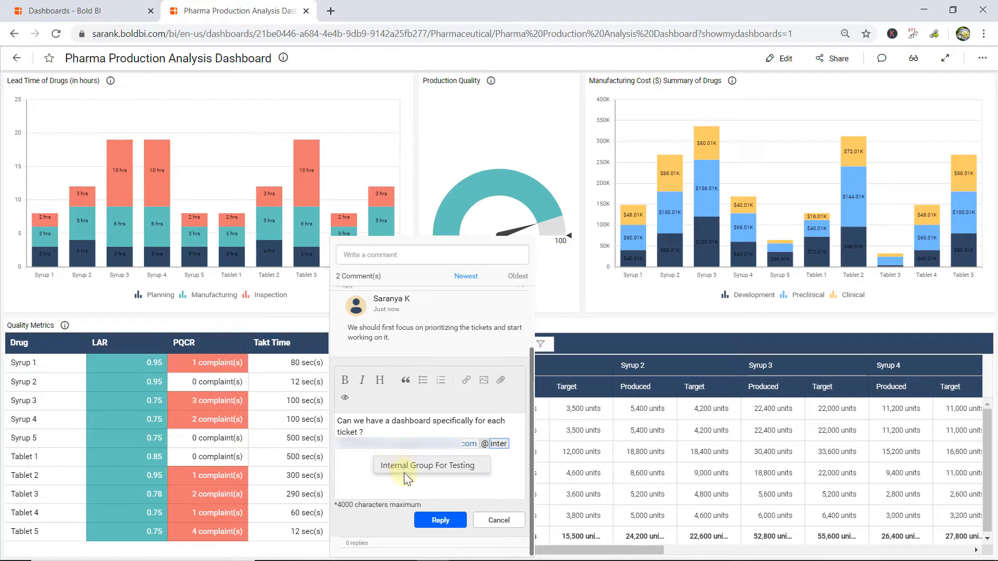
click(404, 466)
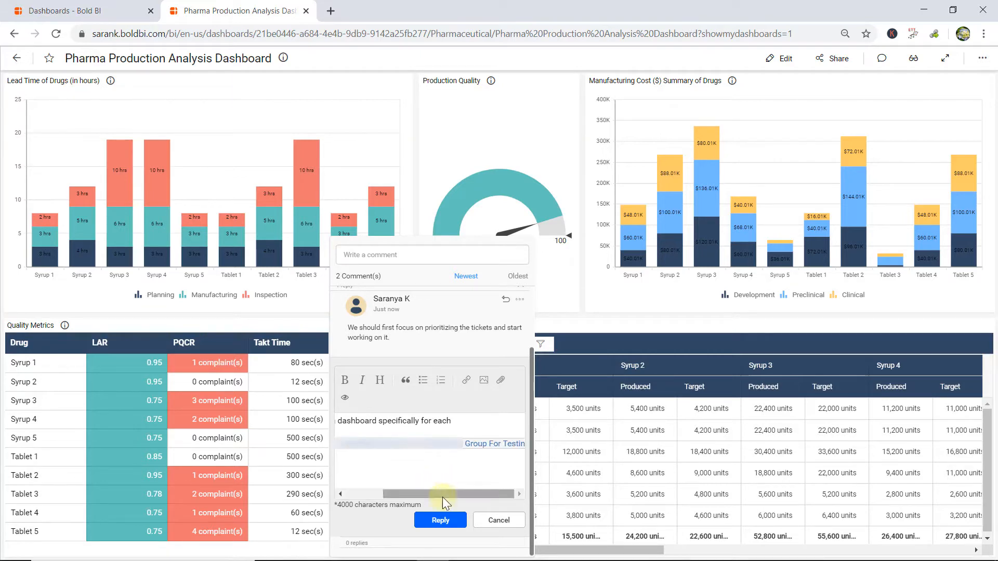
click(441, 521)
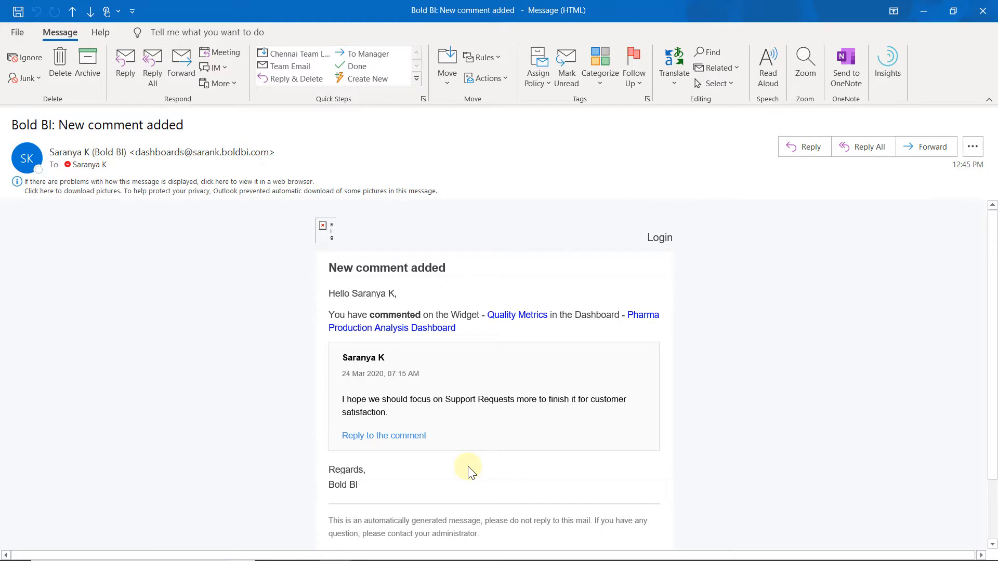
Show the edit and delete options of the original Quality Metrics comment.
click(441, 339)
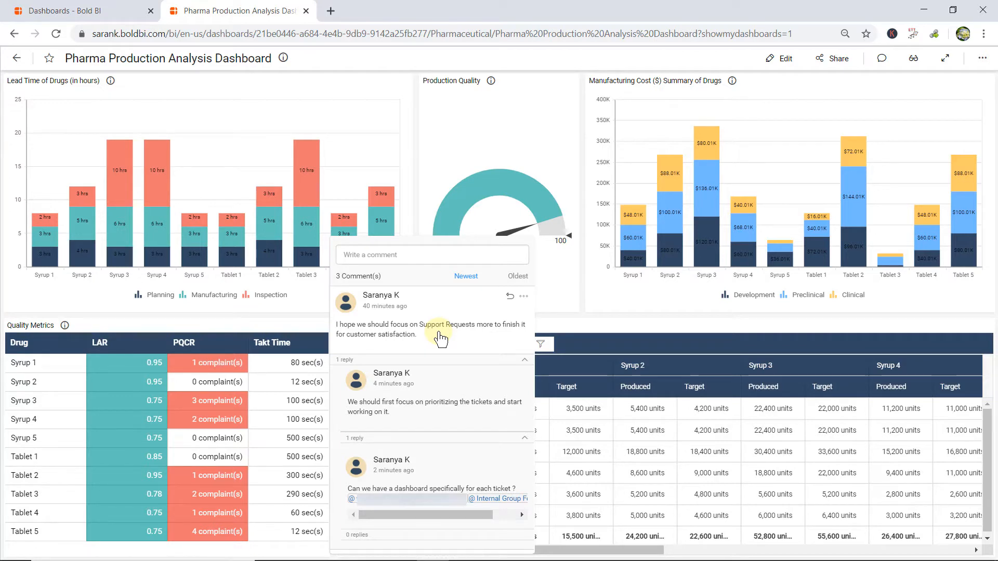
click(524, 297)
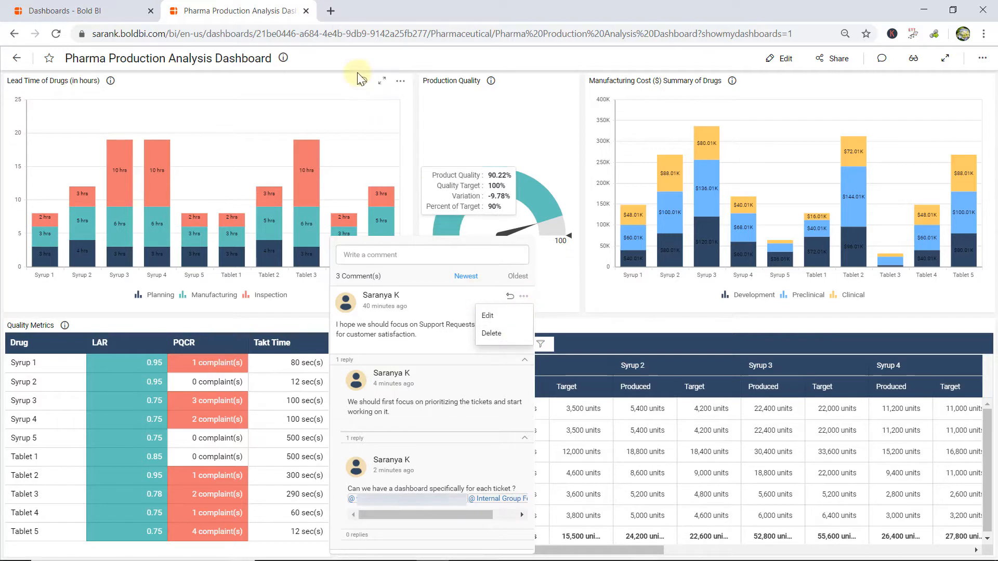
Paste the "Critical state:" text into a new Lead Time of Drugs widget comment, making "Syrub" bold and "complaint" italic.
click(362, 91)
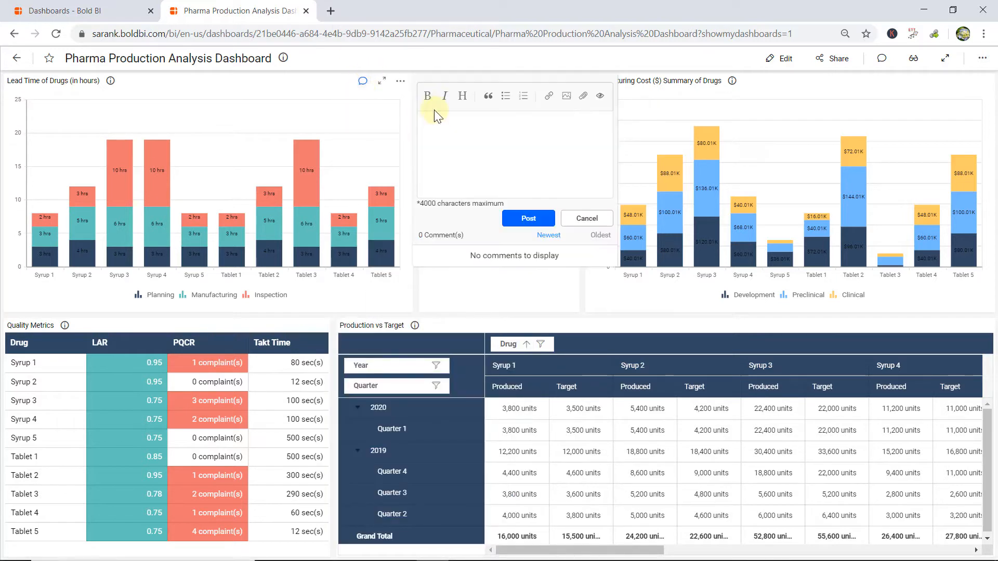
key(ctrl+v)
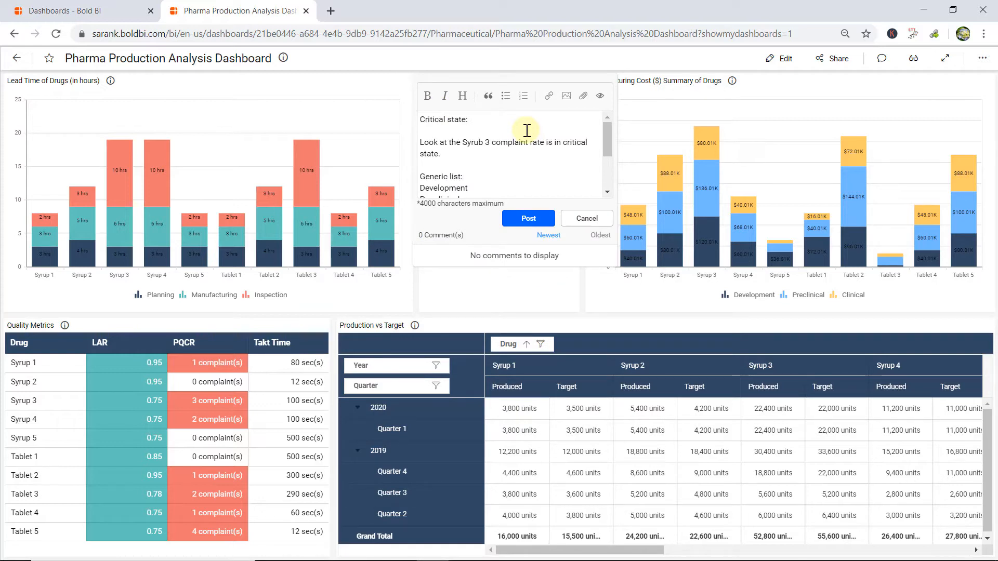
double_click(477, 142)
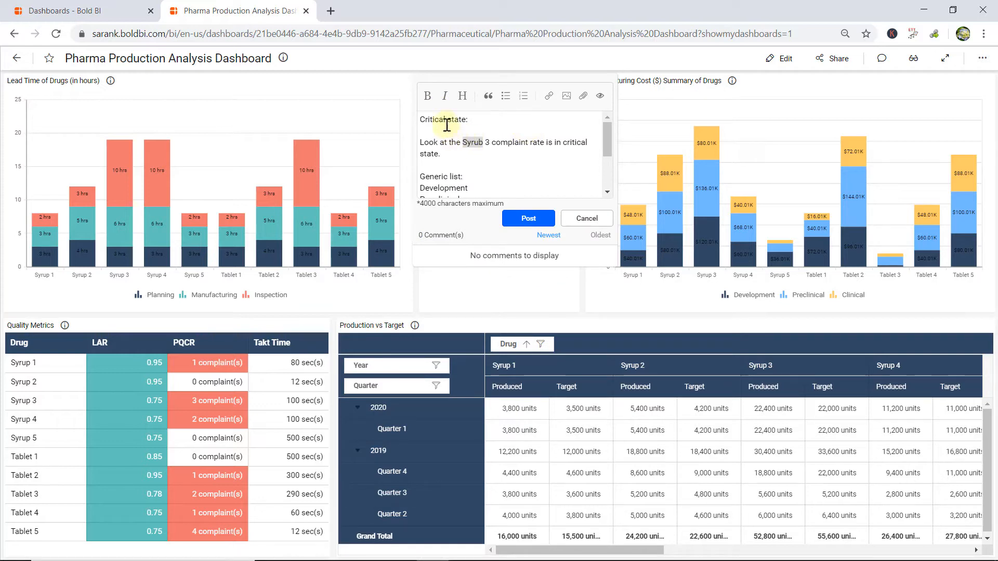
click(427, 97)
double_click(525, 142)
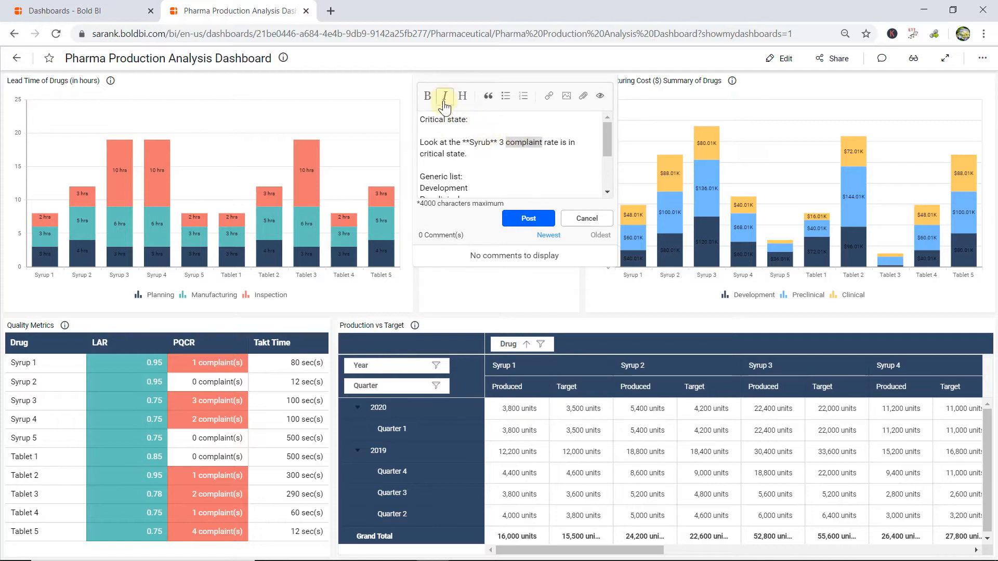
click(445, 98)
Format "Critical state:" as a heading and the "Look at the Syrub 3 complaint rate" line as a quote.
click(427, 119)
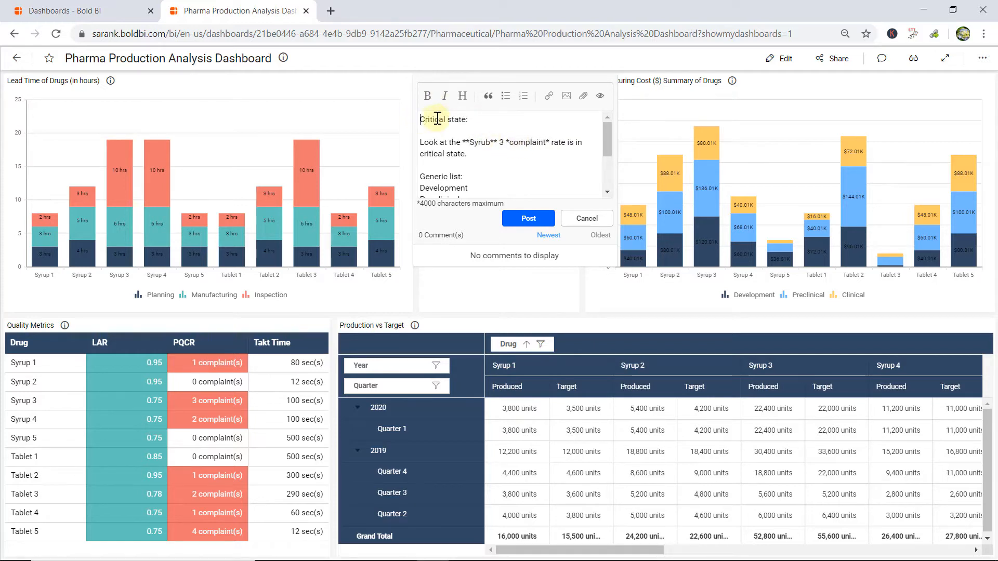
click(462, 96)
click(422, 142)
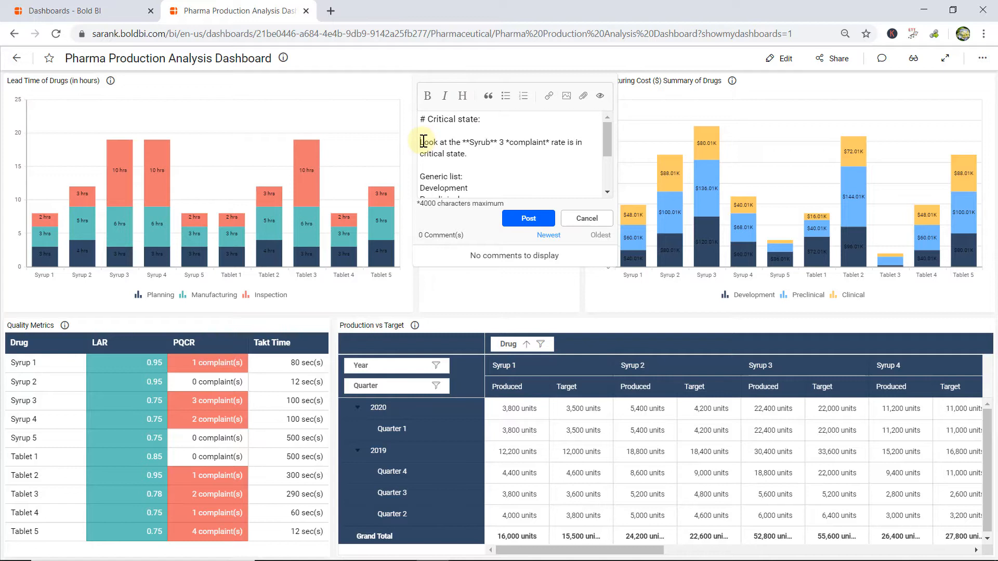
click(487, 96)
Turn Development, Pre-clinical and Clinical into bullets under "Generic list:" and into numbered items under "Numbered list:".
scroll(468, 177, down, 2)
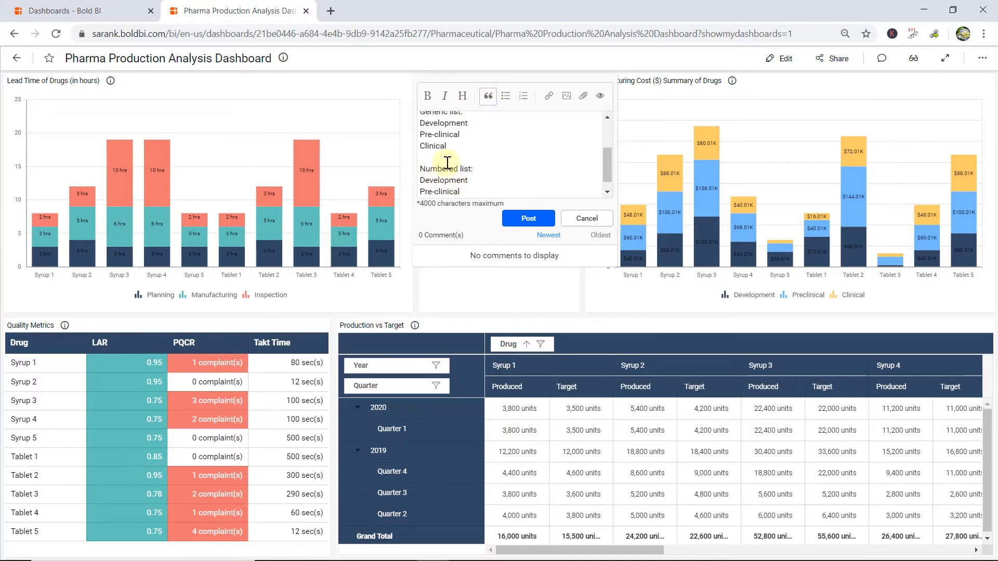
drag(452, 150, 420, 122)
click(506, 95)
scroll(501, 136, down, 1)
drag(452, 192, 475, 147)
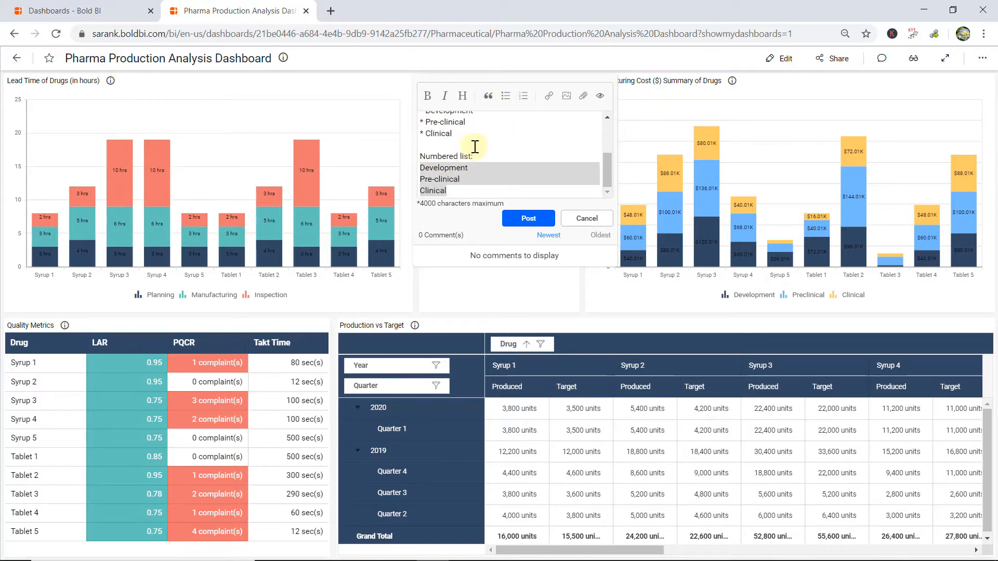
click(524, 95)
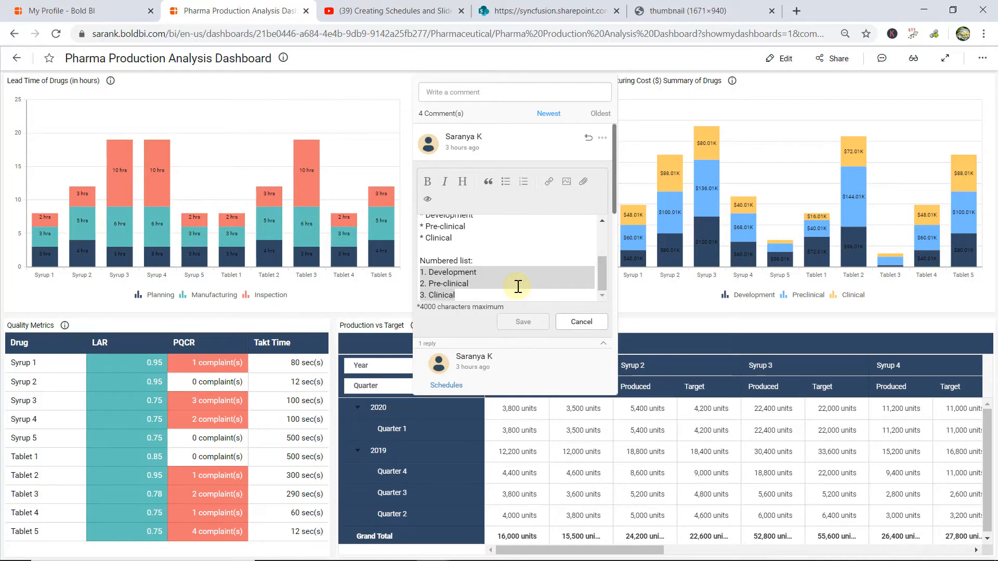
Preview the formatted comment, return to its editable text and post it.
click(427, 203)
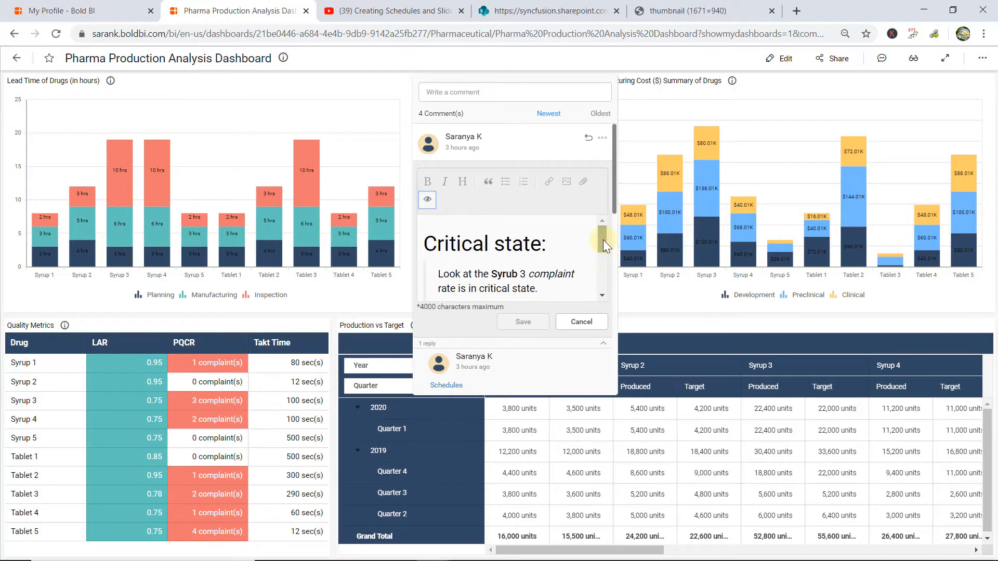
drag(603, 239, 601, 267)
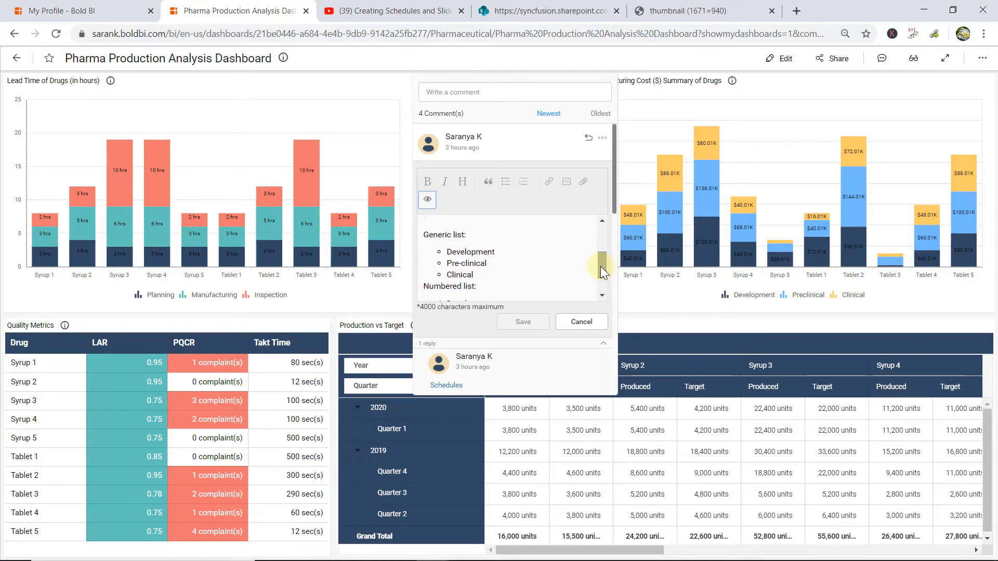
click(427, 200)
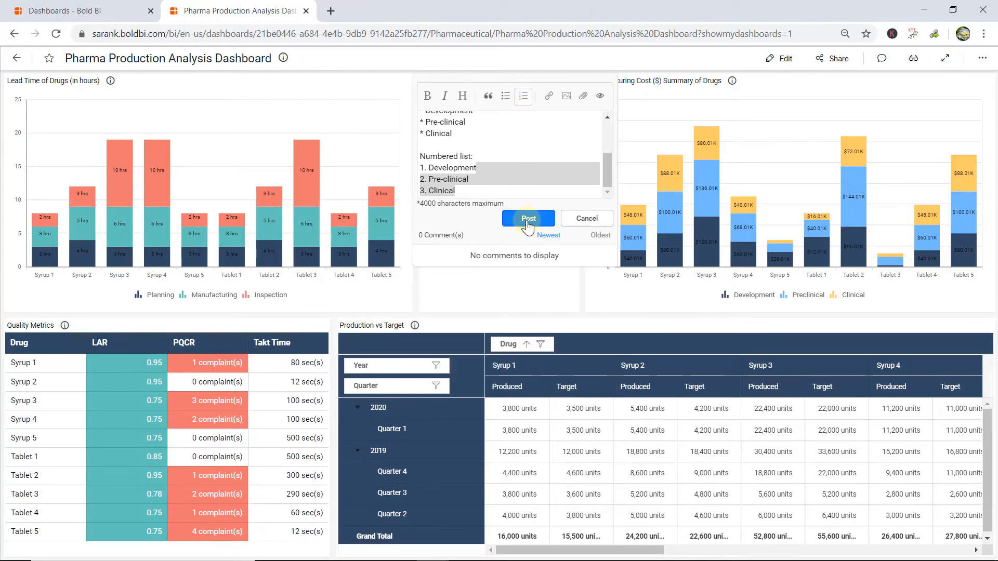
click(530, 214)
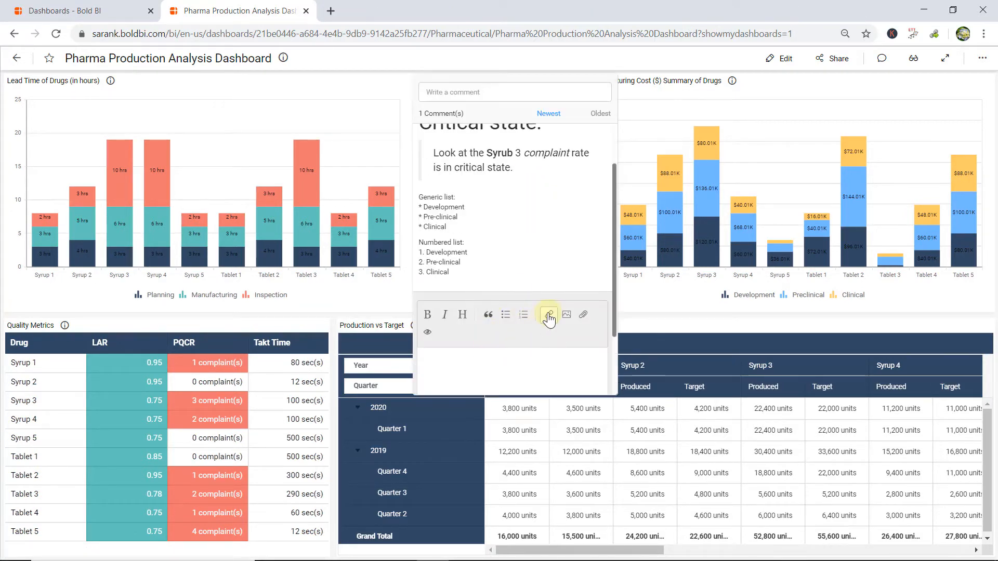
click(549, 316)
text(https://www.youtube.com/watch?v=LQ48nHfTkYs)
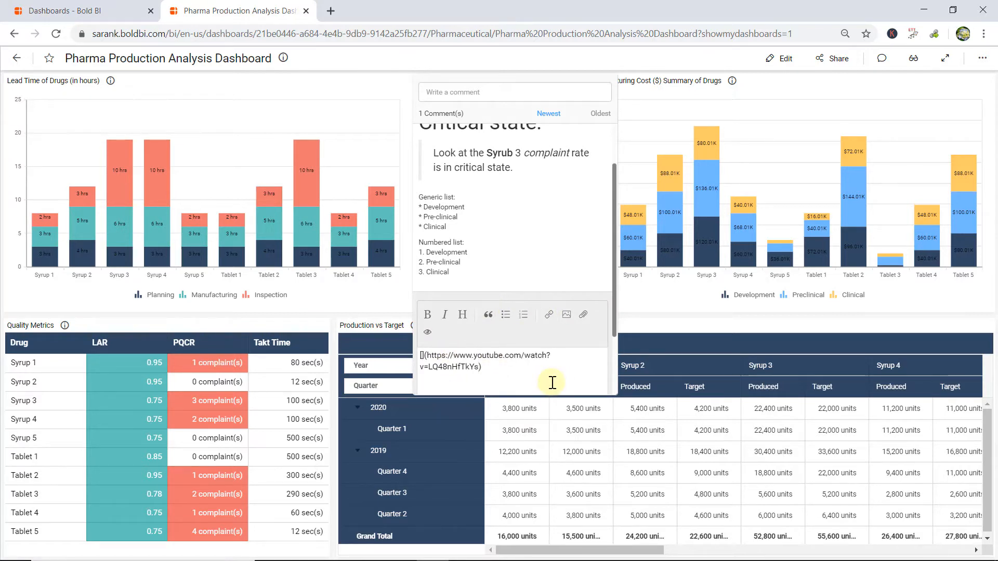
click(423, 355)
text(Schedules)
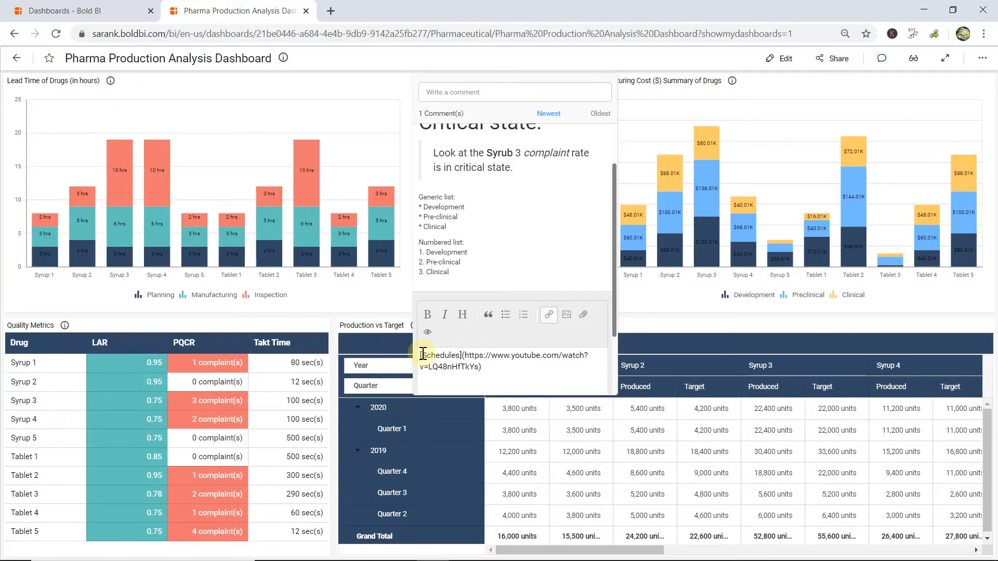
drag(616, 305, 616, 363)
click(524, 366)
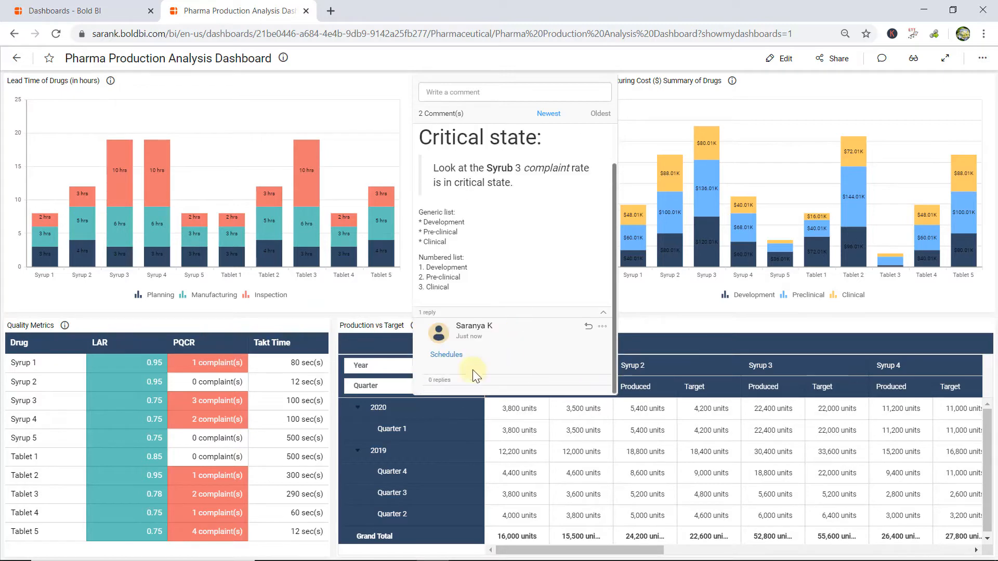
Follow the Schedules link to check the video it opens, and return to the dashboard.
click(446, 355)
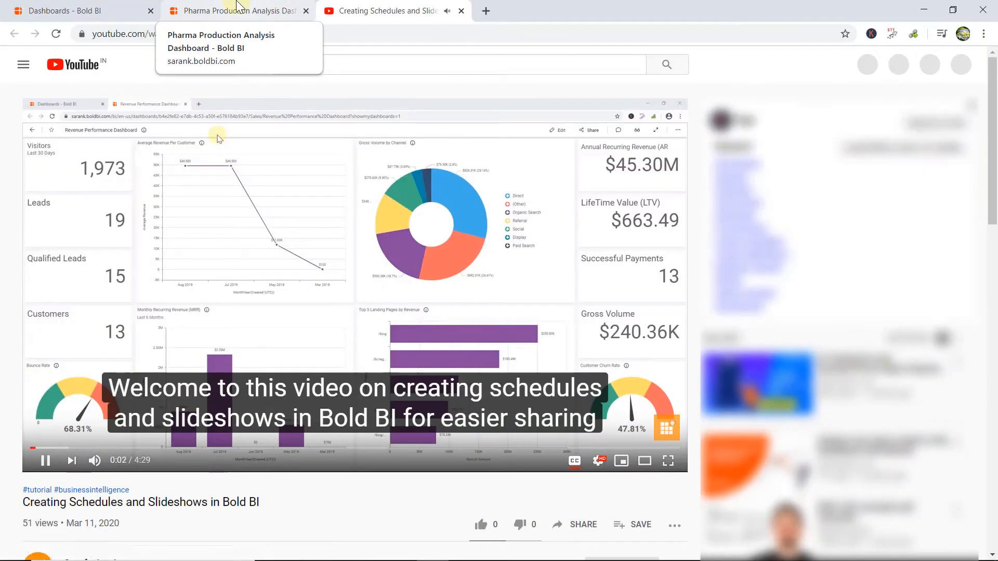
click(237, 6)
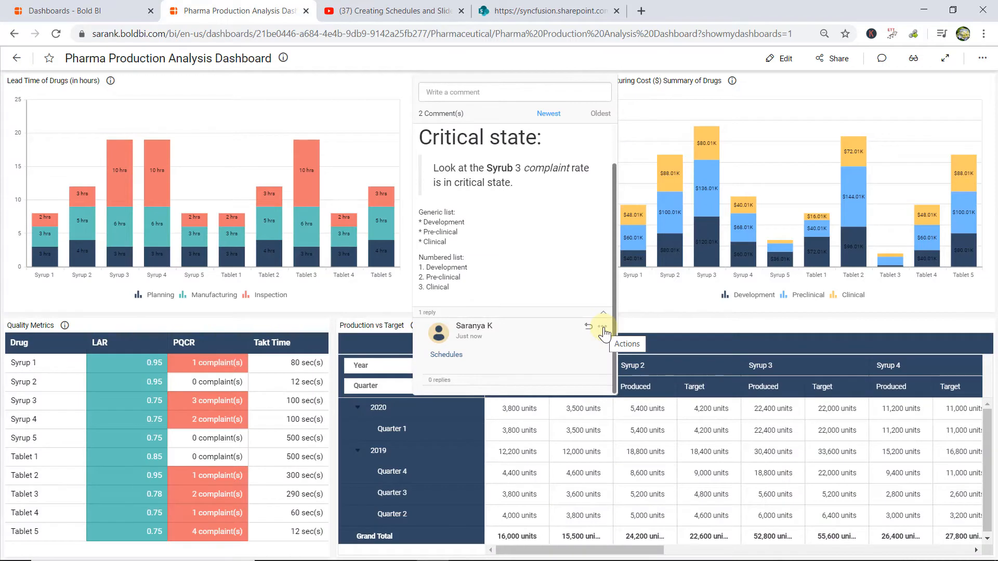
Edit the Schedules reply to add an image titled "Image as link" that uses the copied SharePoint URL.
click(593, 324)
click(584, 334)
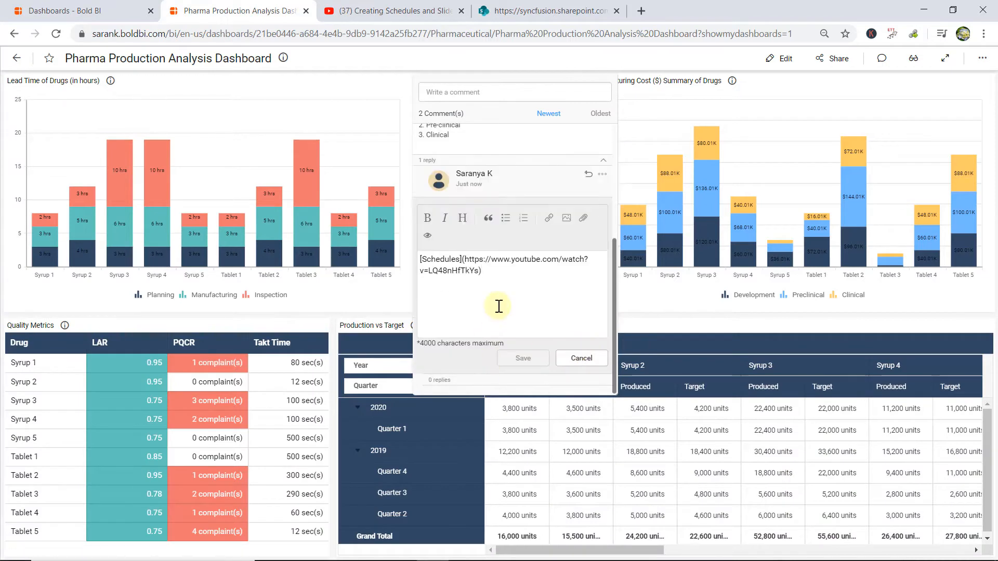
click(567, 218)
drag(452, 294, 430, 294)
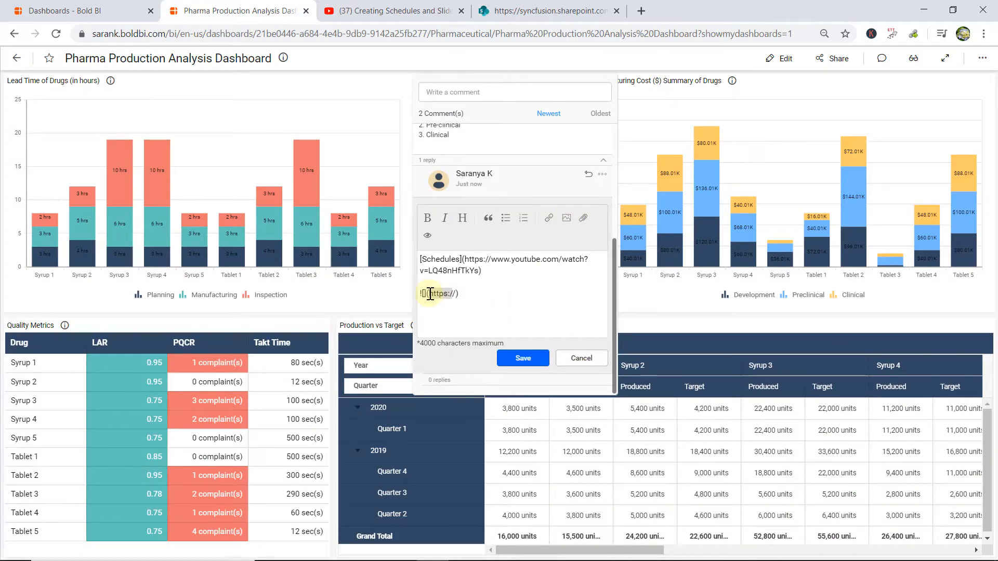
key(Delete)
key(Delete)
click(425, 274)
text(Im)
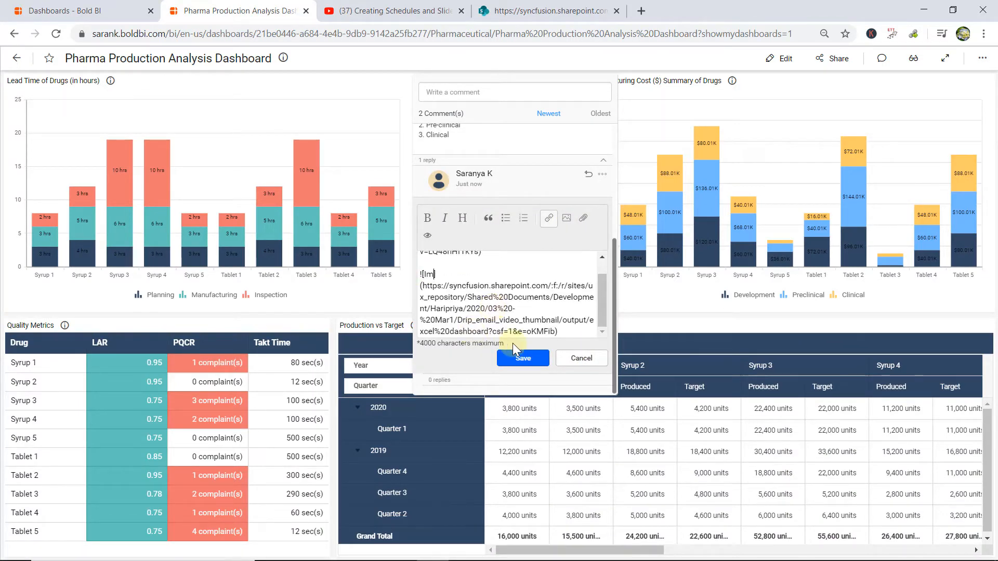
text(age as link)
click(576, 337)
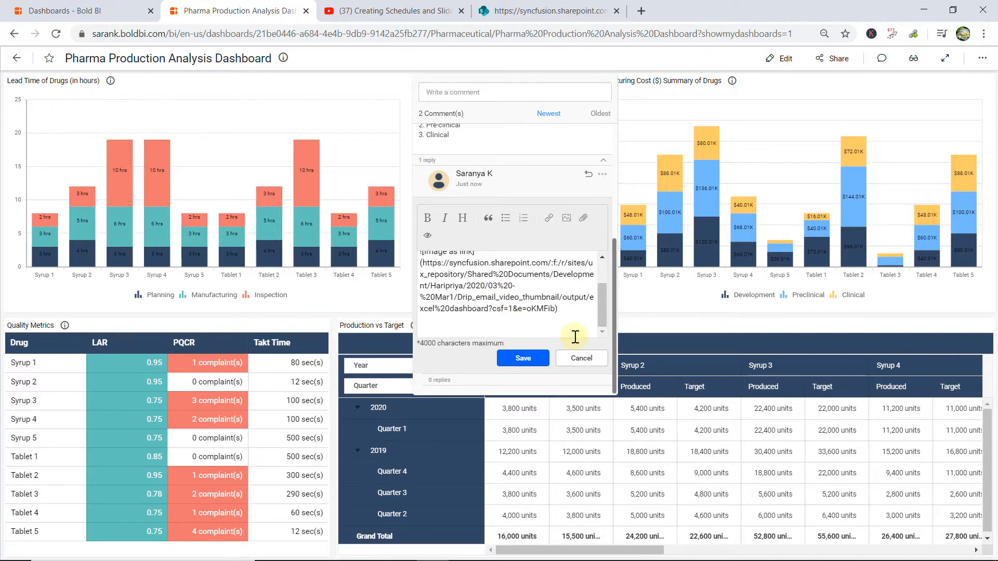
Attach an image file from the computer to the reply and title it "Image from local".
click(584, 219)
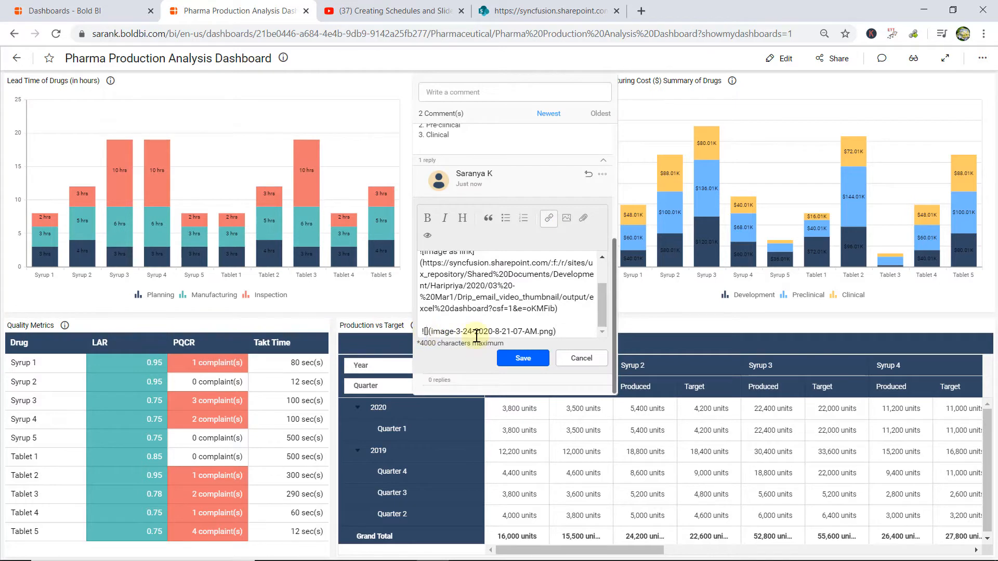
text(Image from lo)
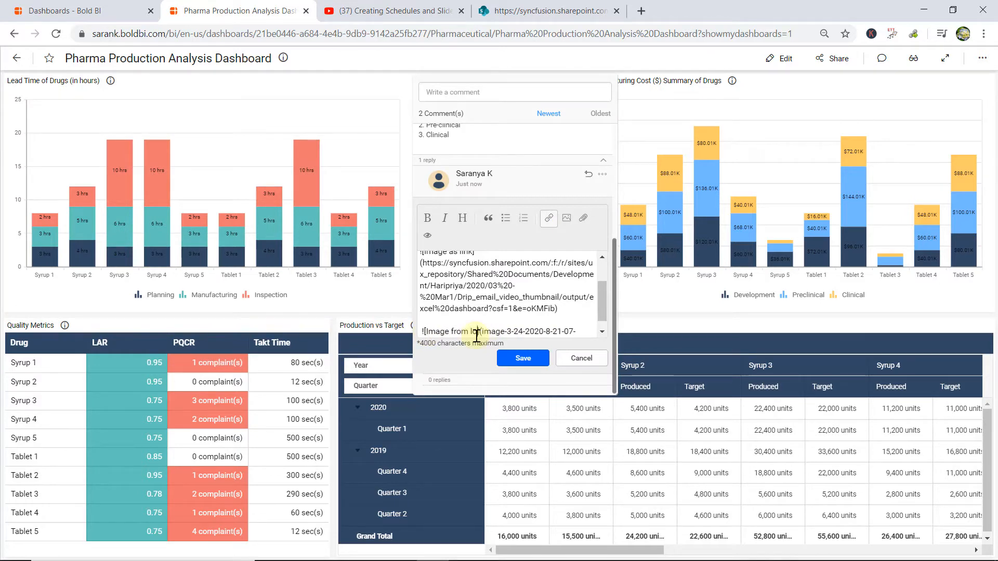
text(cal)
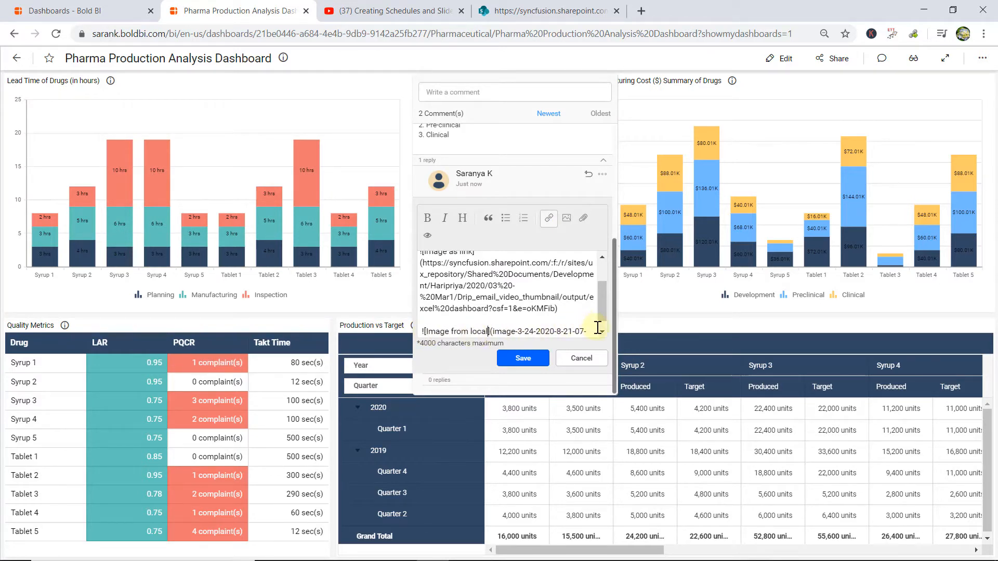
Copy the thumbnail image open in SharePoint, paste it into the reply titled "Image from browser", and save the reply.
scroll(552, 332, down, 1)
click(547, 11)
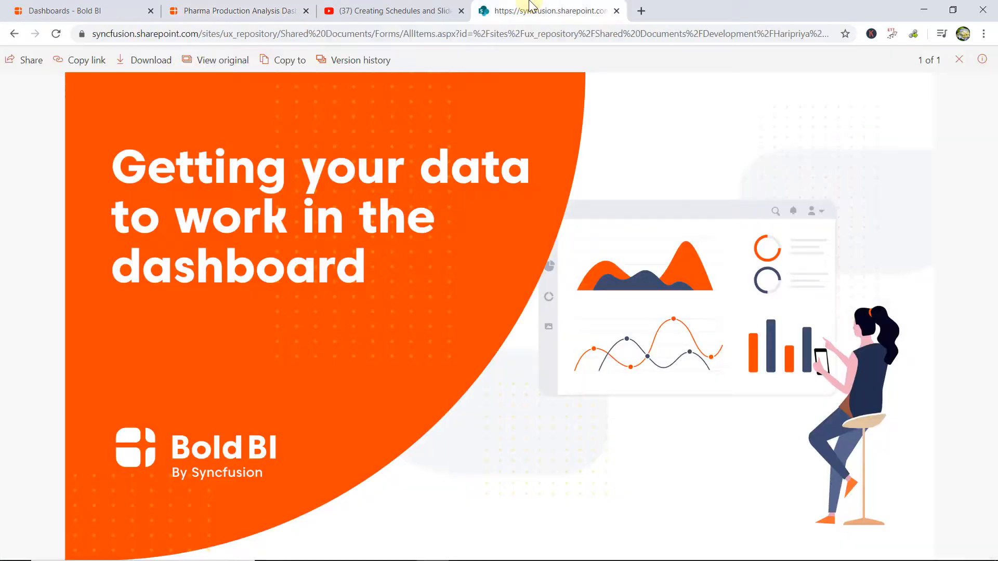
right_click(329, 313)
click(357, 357)
click(250, 6)
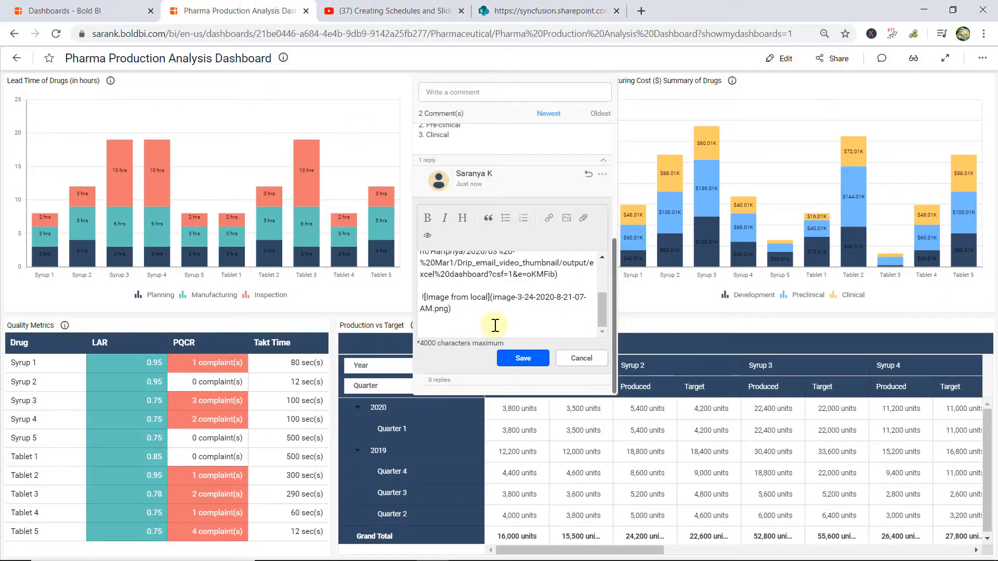
key(ctrl+v)
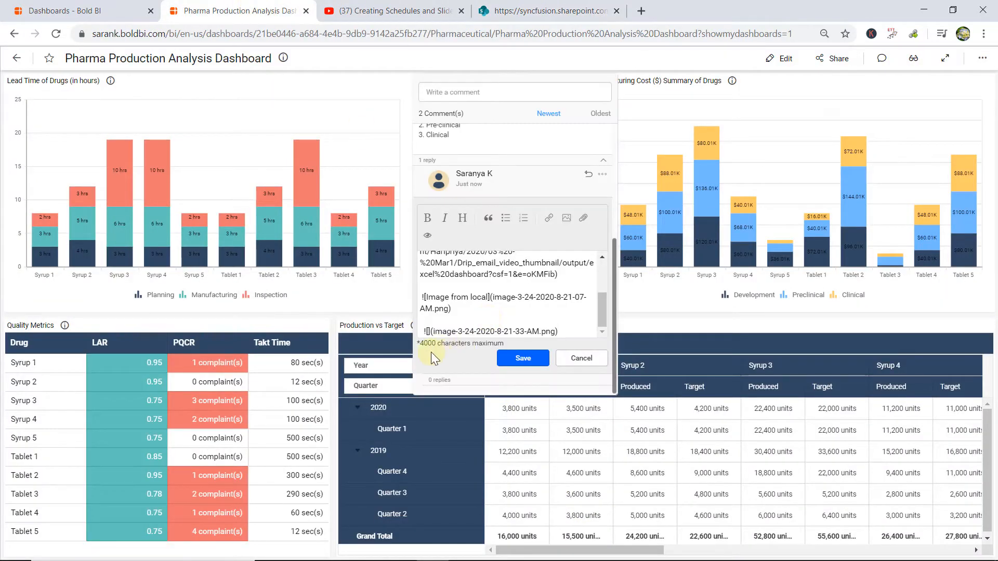
click(429, 331)
text(Image from browser)
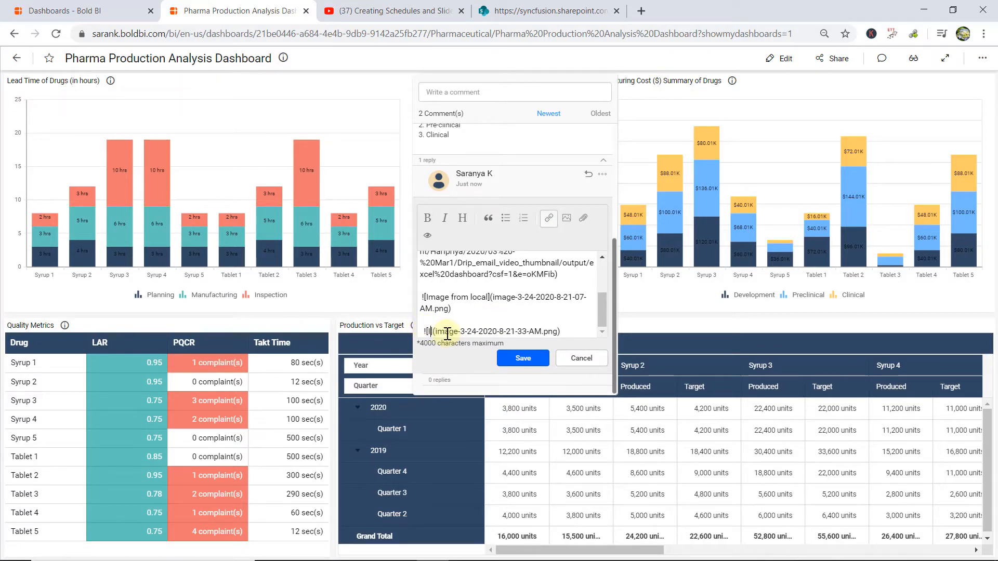
click(523, 362)
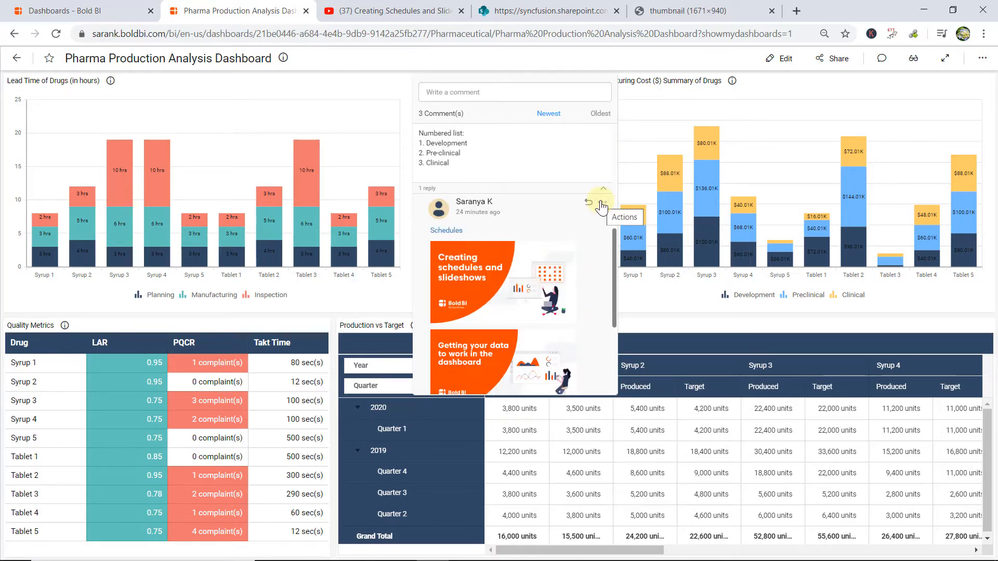
Show the parent comment of the reply that holds the Schedules link and images.
click(602, 203)
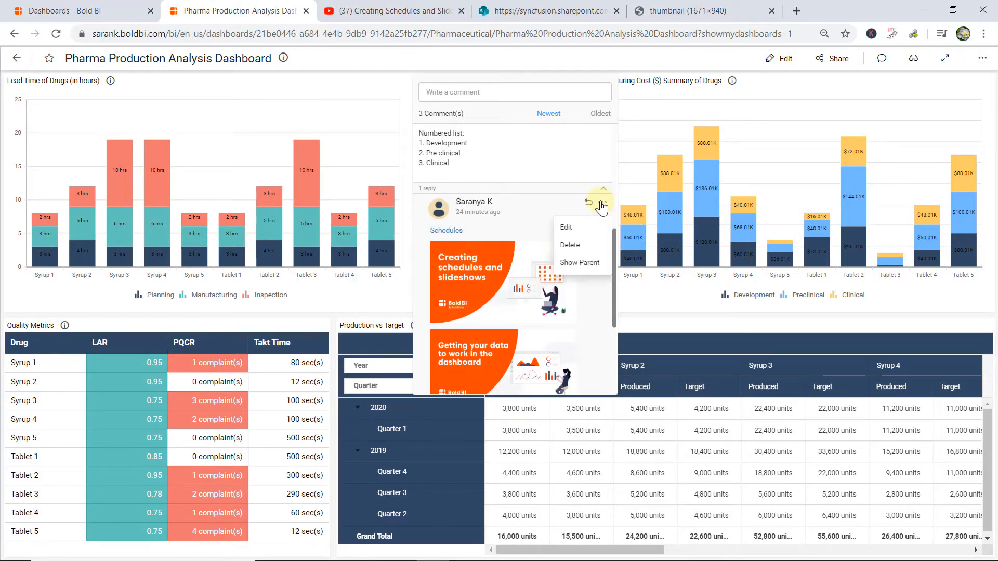
click(598, 266)
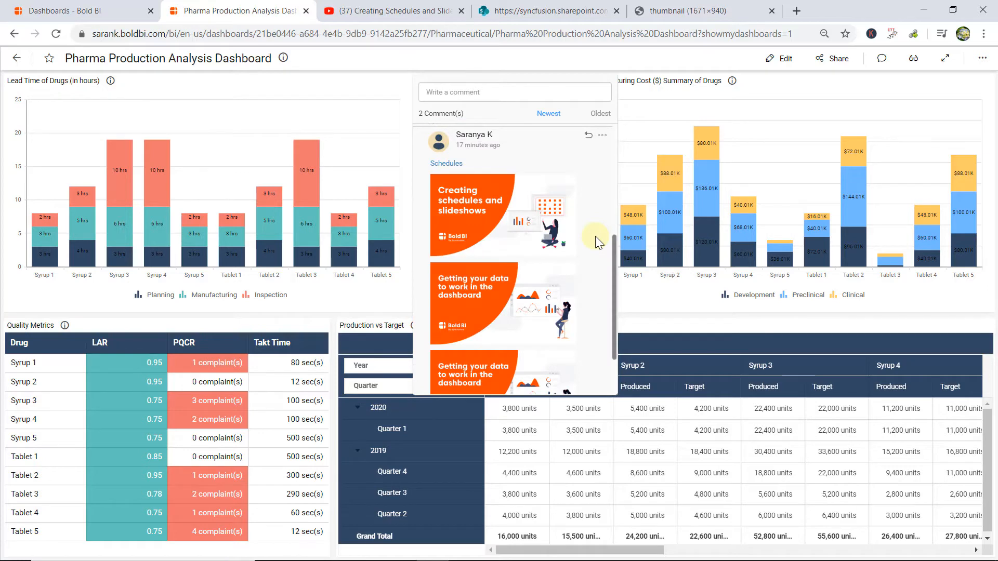
Reply to the Schedules reply with the copied screenshot of the Lead Time of Drugs chart and post it.
scroll(572, 312, up, 3)
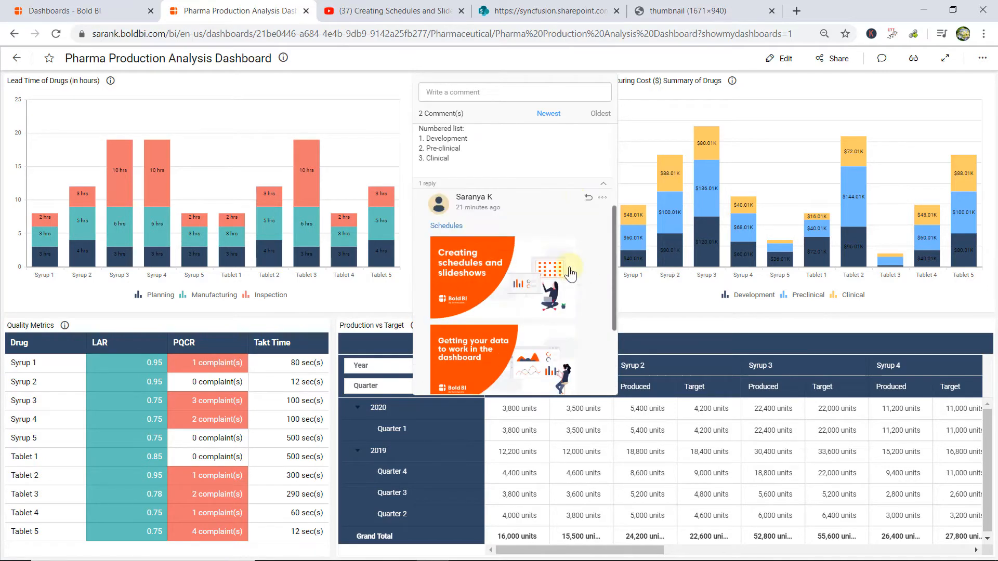
click(593, 200)
key(ctrl+v)
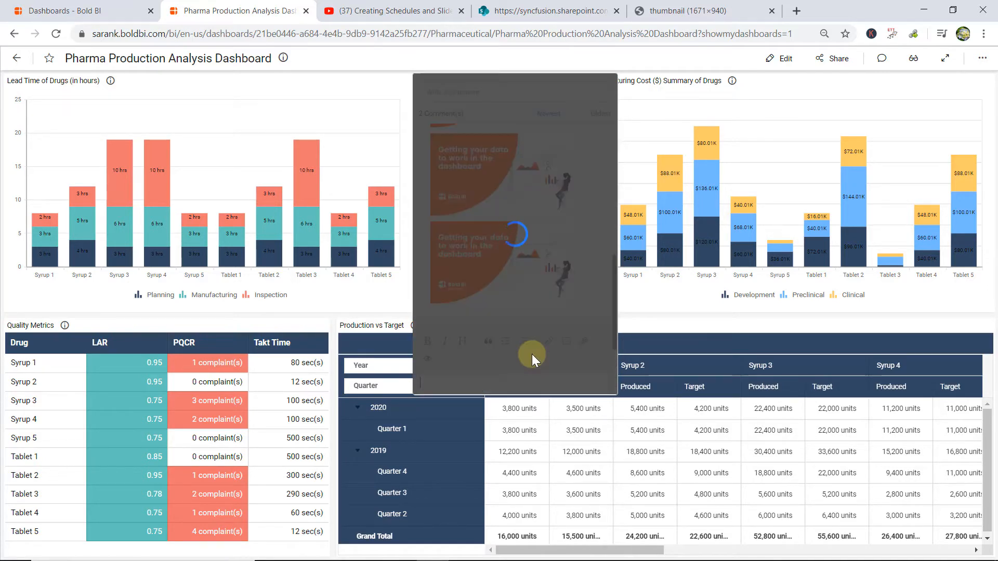
click(575, 358)
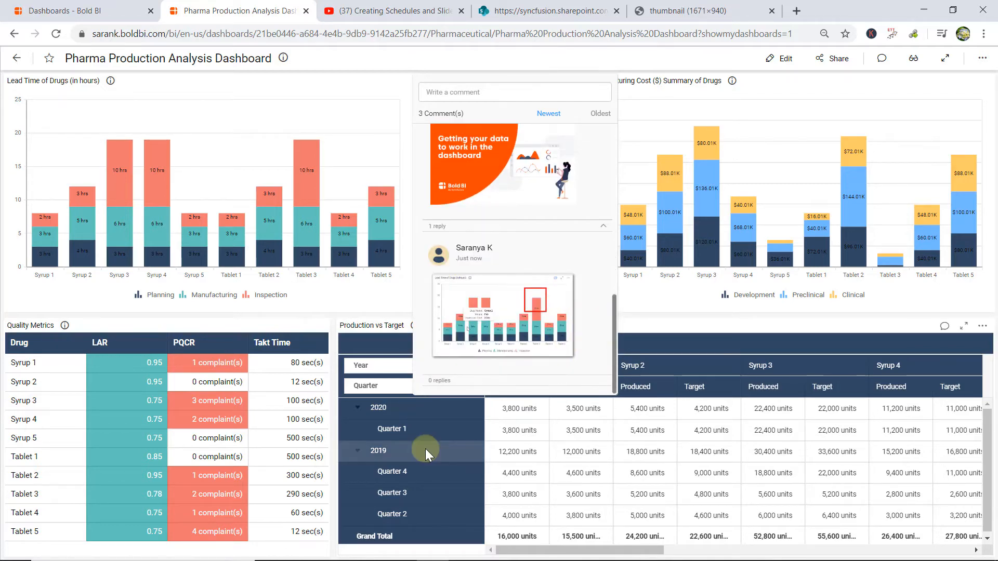
Start a comment on the Manufacturing Cost ($) Summary of Drugs widget and paste the HTML code embedding the Pharma Sales Performance Dashboard.
click(946, 83)
click(946, 83)
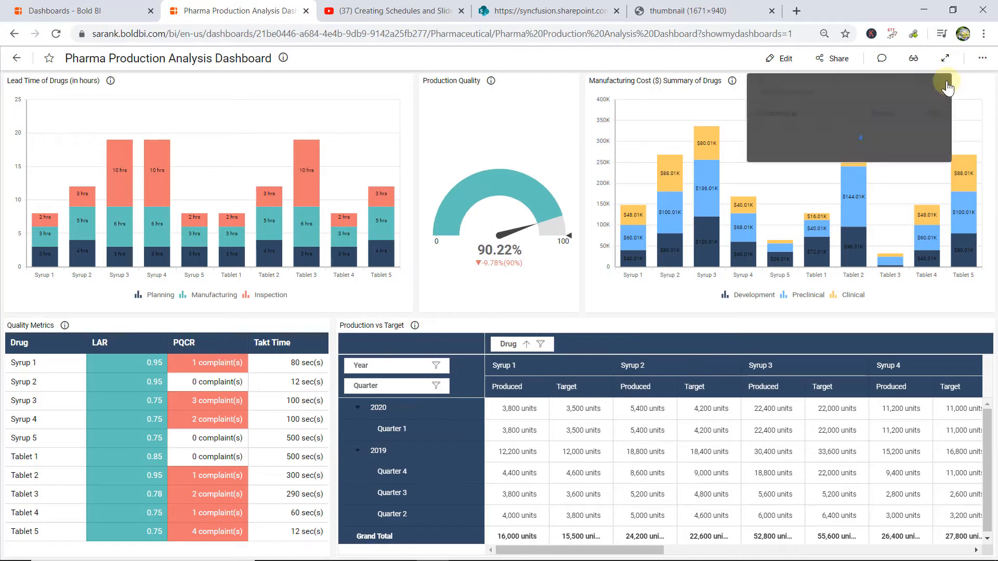
key(ctrl+v)
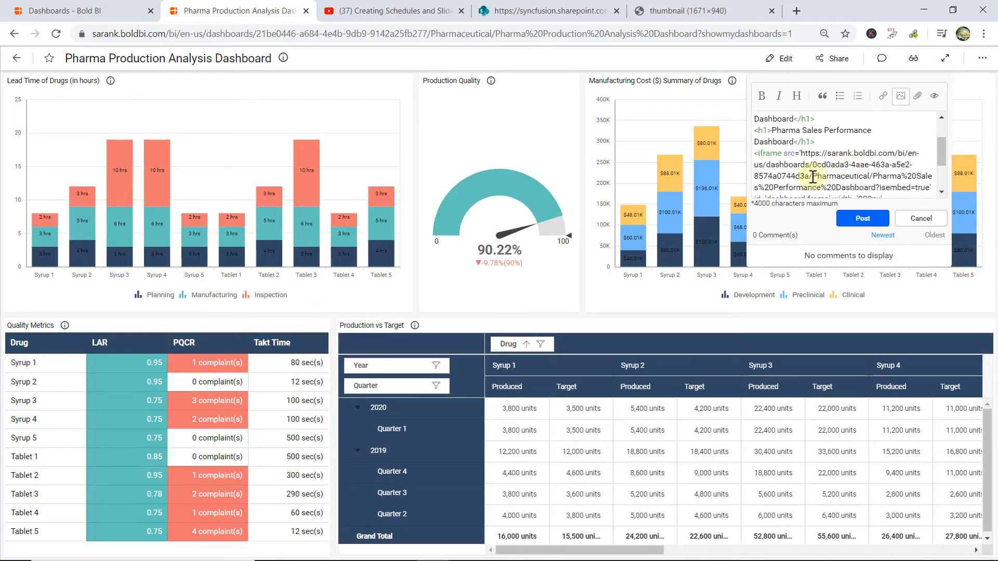
scroll(838, 169, down, 2)
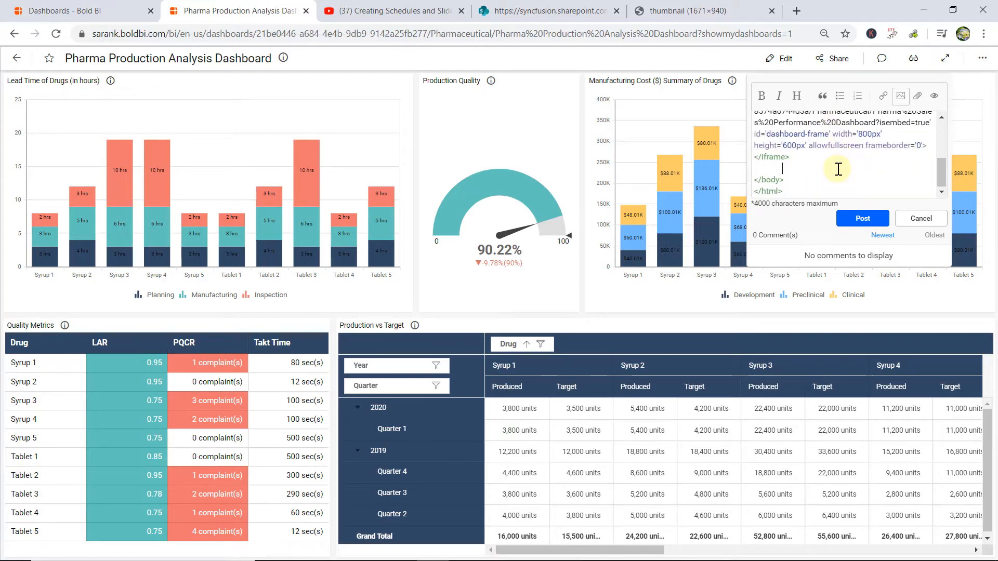
Copy the embed code of the Pharma Production Analysis Dashboard from its sharing options in the dashboard list, and return to the comment draft.
click(92, 6)
click(931, 127)
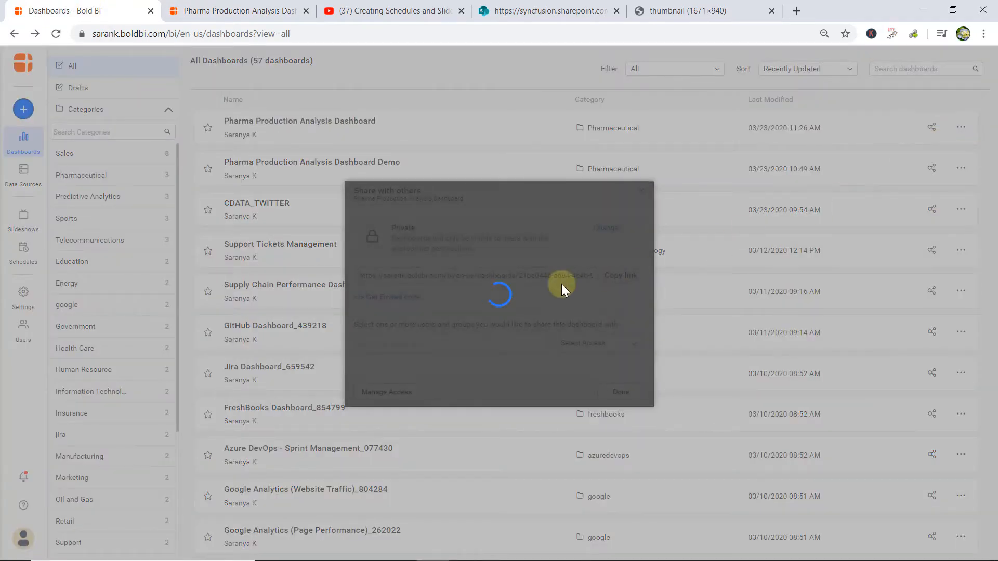
click(403, 299)
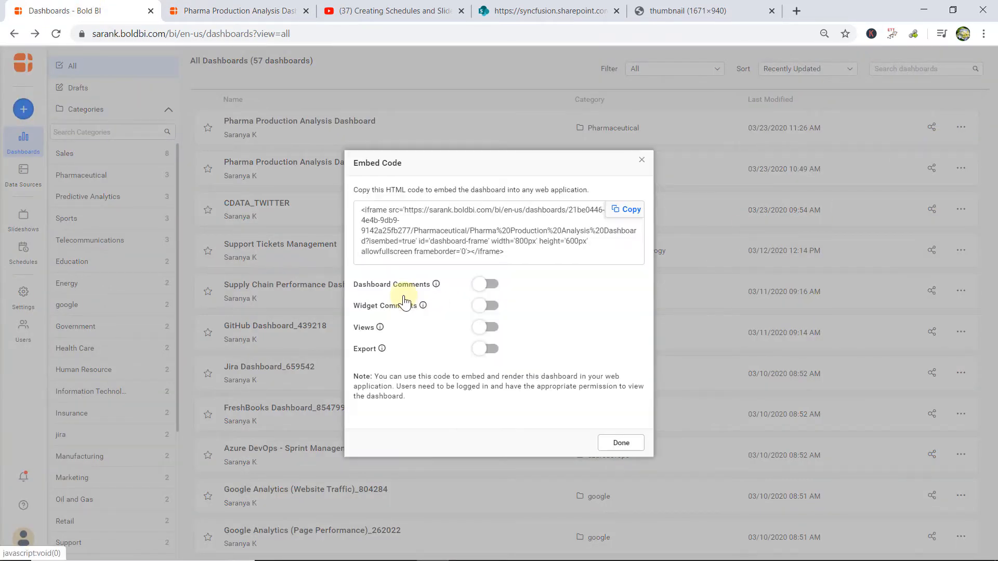
click(628, 206)
click(223, 10)
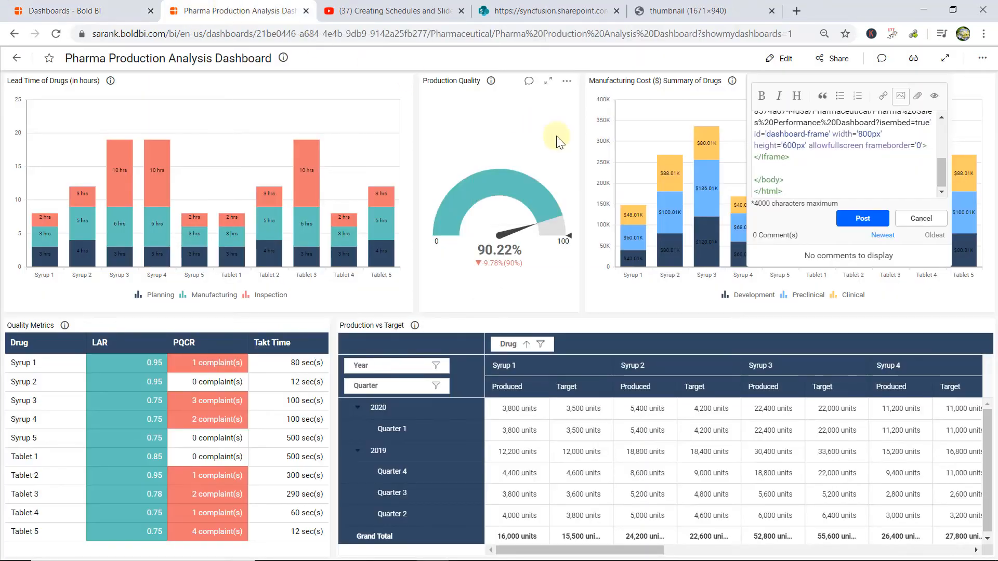
Post the HTML comment and view the Pharma Sales Performance Dashboard embedded in it.
scroll(858, 156, up, 2)
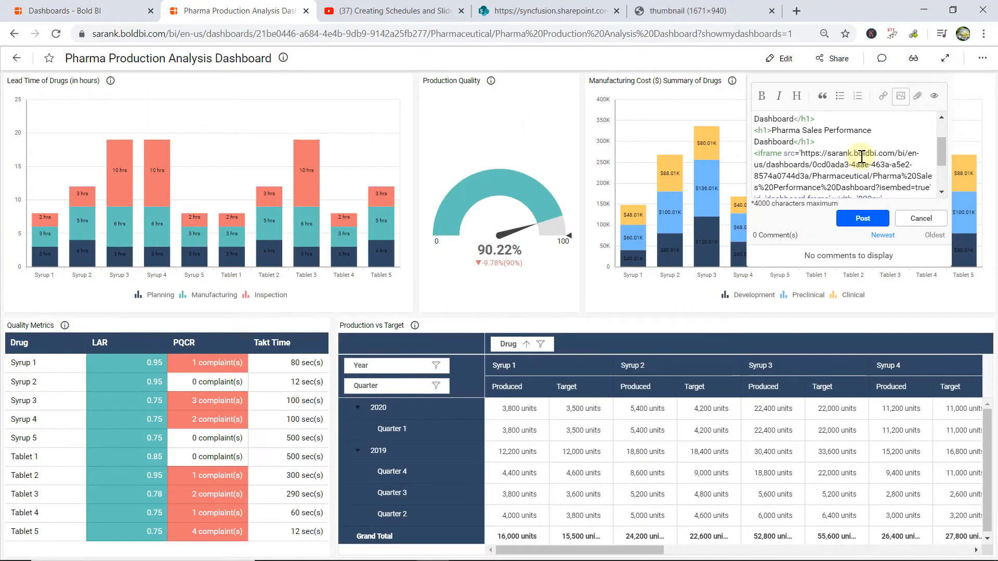
click(852, 228)
scroll(950, 170, down, 1)
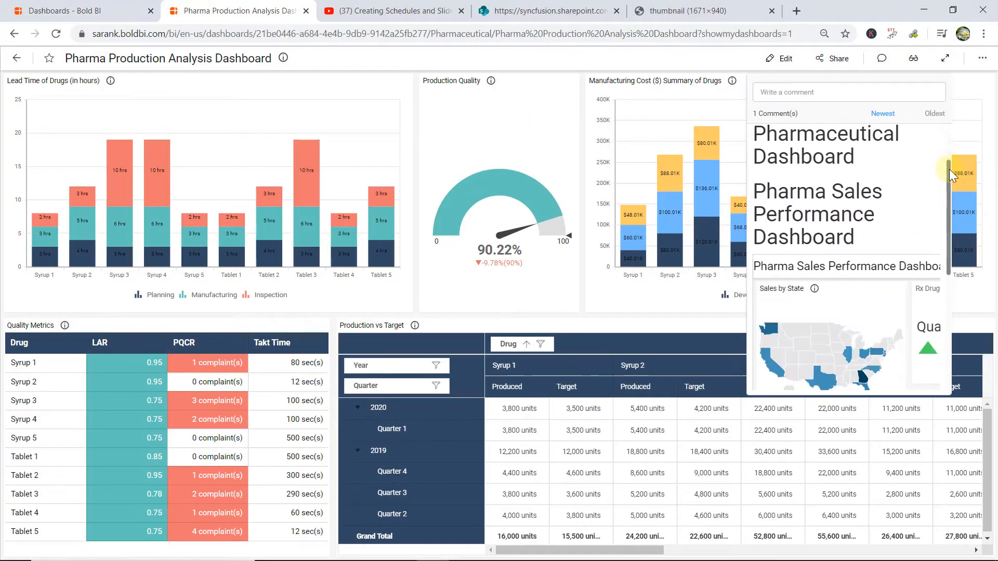
scroll(947, 200, down, 1)
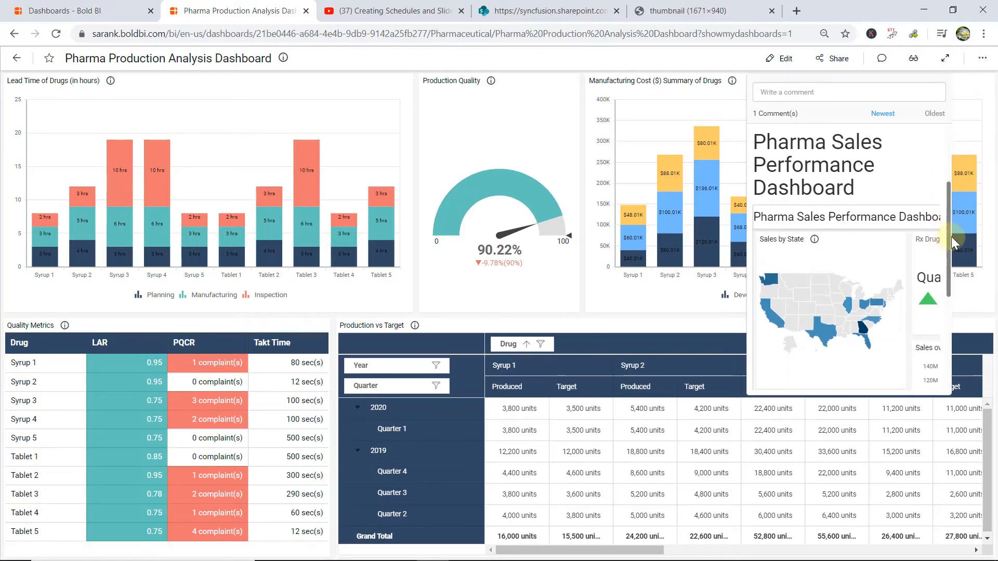
scroll(952, 236, down, 1)
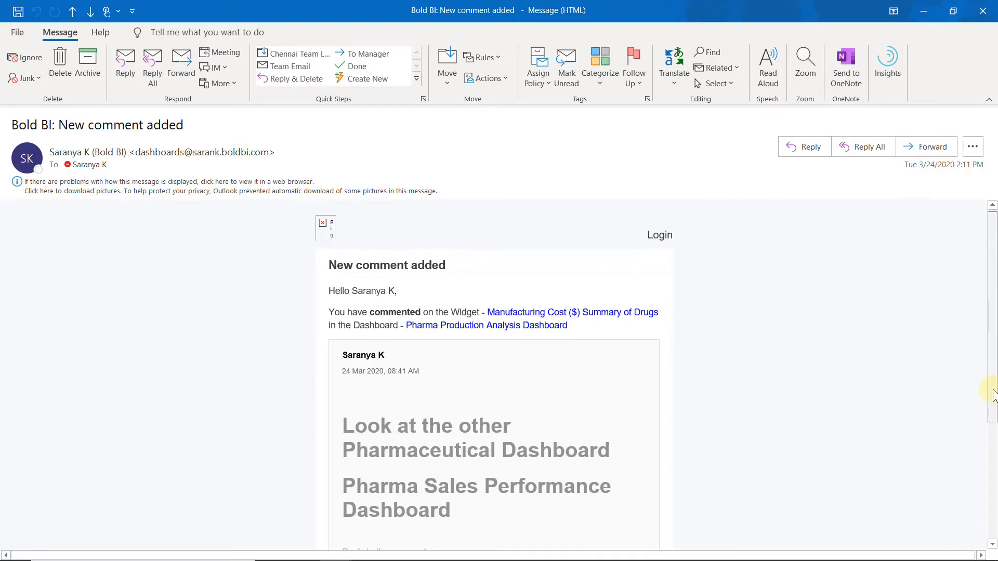
Follow the "Reply to the comment" link in the "Bold BI: New comment added" e-mail in Outlook.
drag(991, 390, 993, 499)
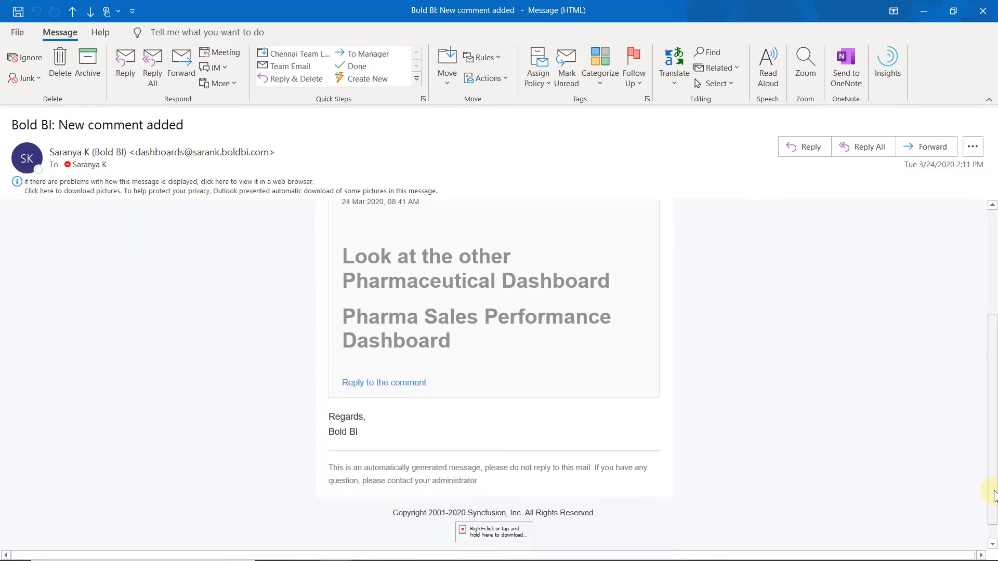
click(388, 385)
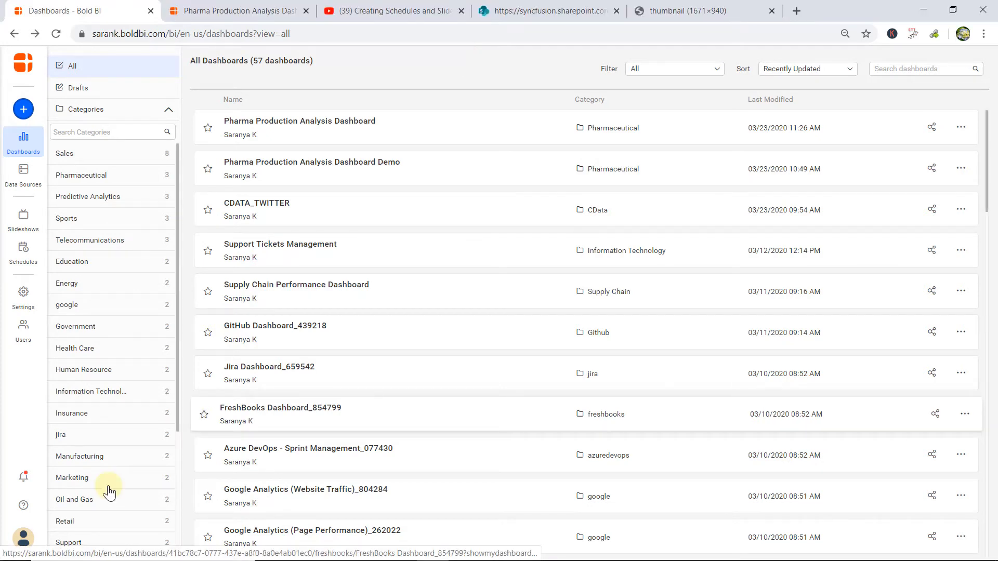
Review the comment notifications from the Bold BI dashboard list, and close them.
click(24, 477)
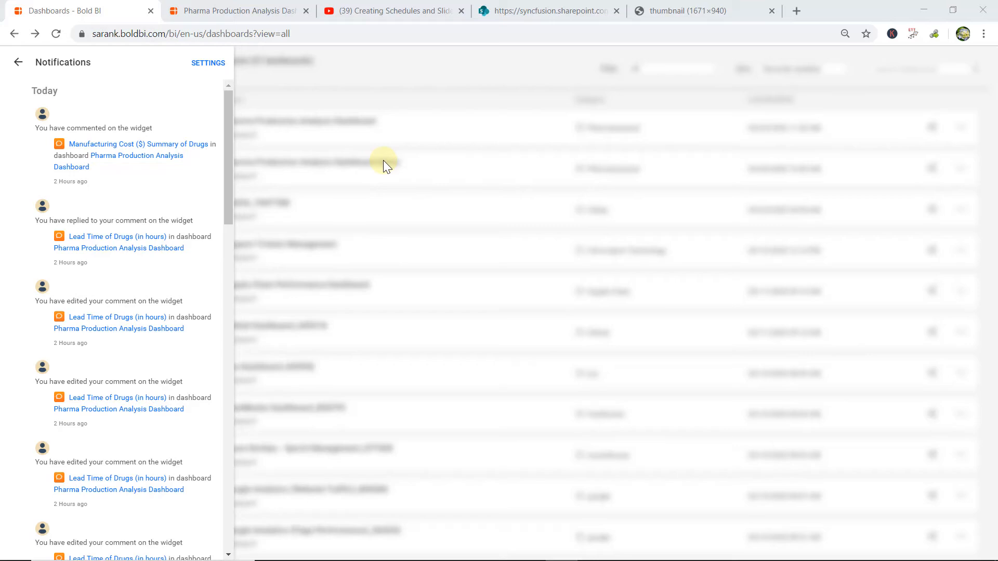
click(18, 61)
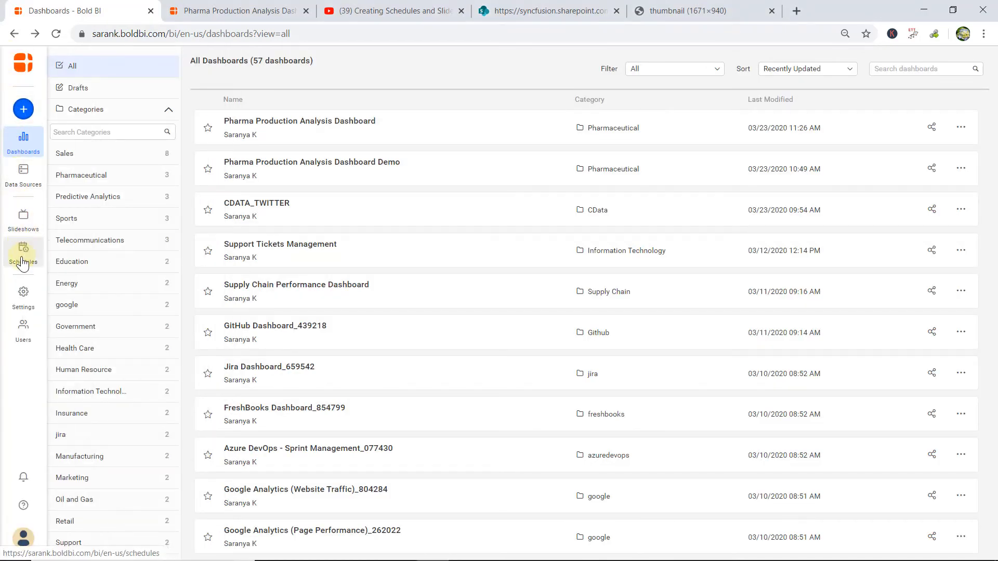
Open the site's notification settings for dashboard comments, check the notifications list from there, and return to the settings.
click(23, 293)
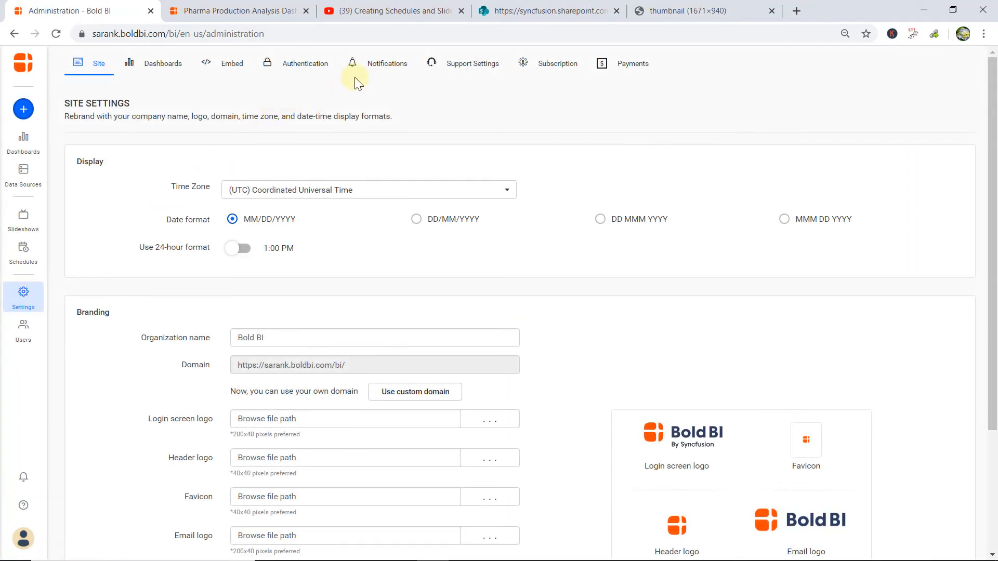
click(374, 70)
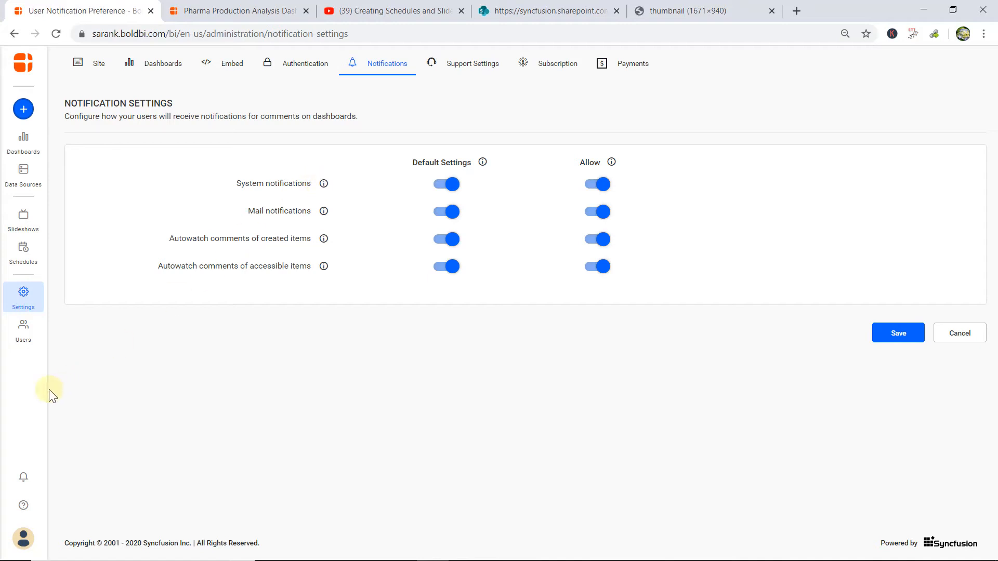
click(23, 486)
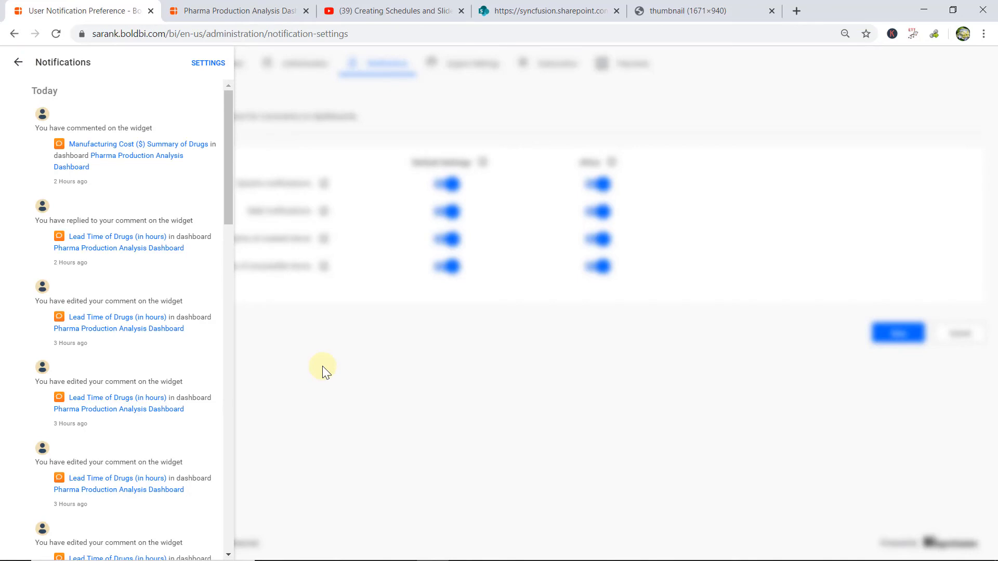
click(322, 366)
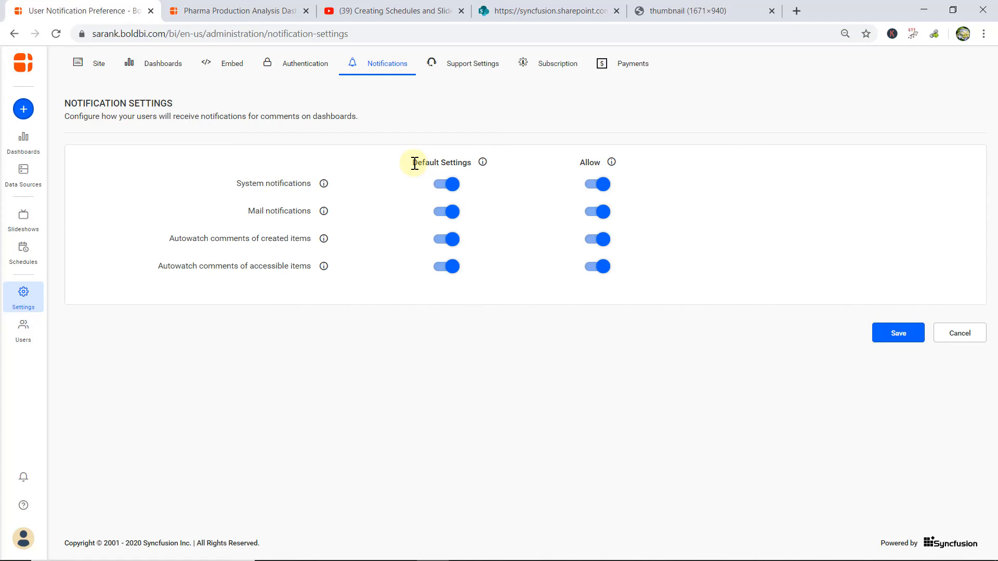
Open the user profile to view its notification settings, and return to the site's notification settings.
click(23, 539)
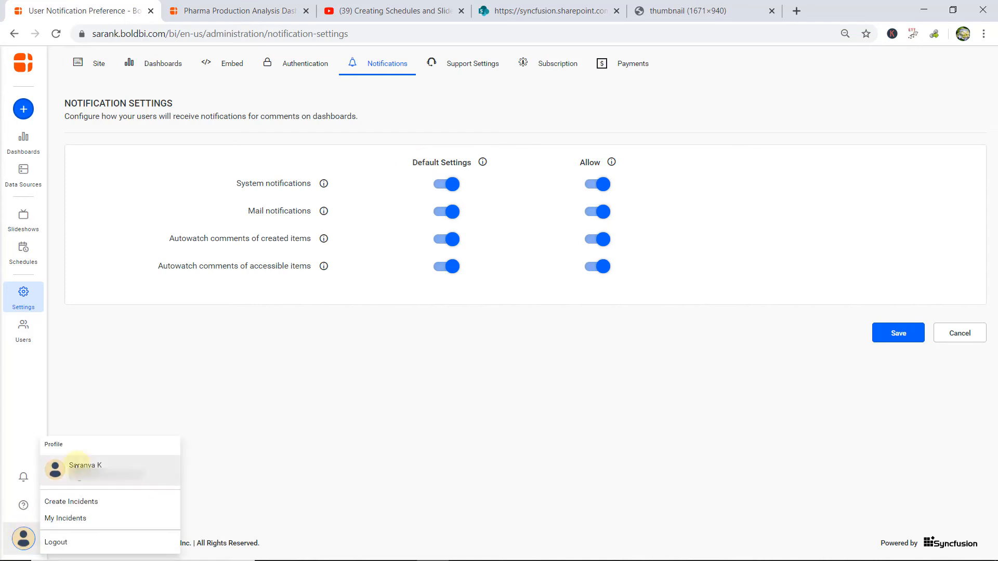
click(83, 469)
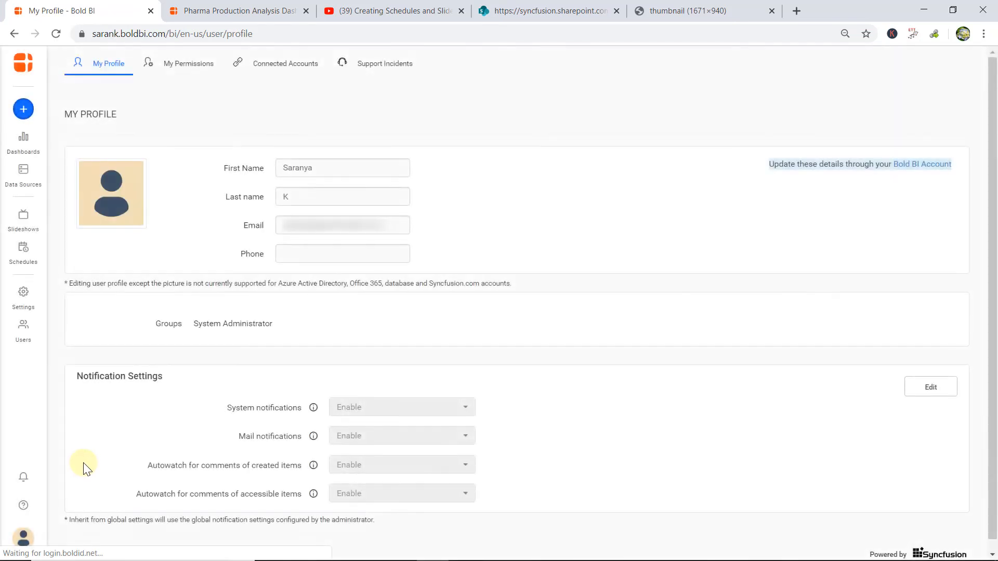
click(15, 34)
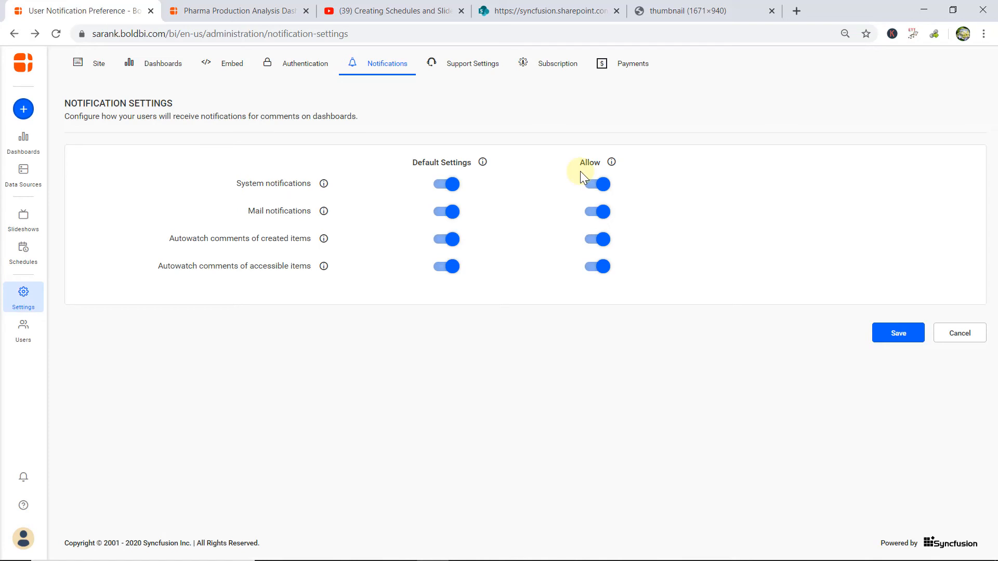
Turn off the Allow option for system notifications in the site's notification settings and save.
click(598, 186)
click(879, 342)
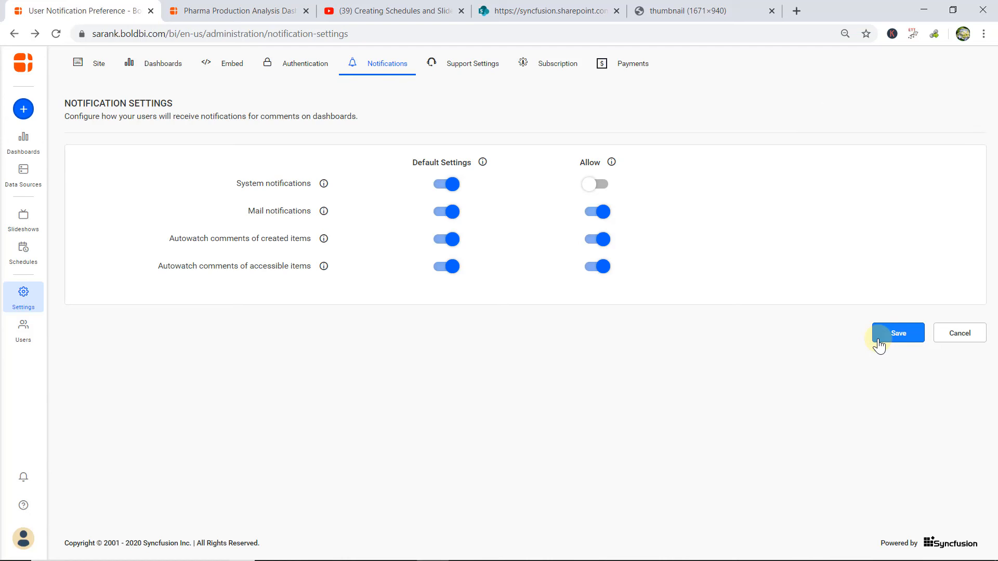
Open the user profile page, check the notifications list from there, and close the list.
click(23, 541)
click(95, 469)
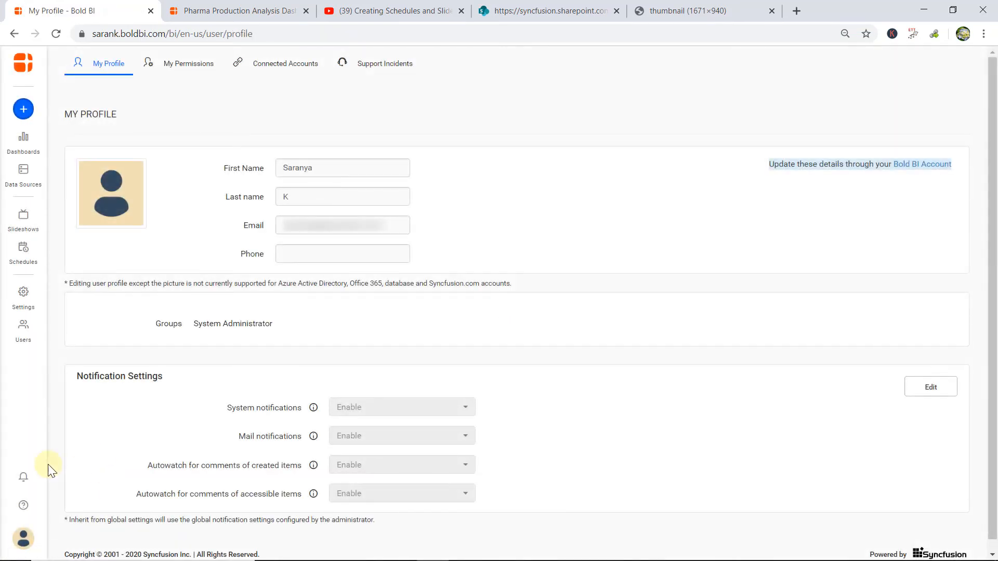
click(23, 477)
click(202, 65)
Open the profile's notification settings for editing and examine the options for system notifications, mail notifications and both autowatch settings.
click(918, 398)
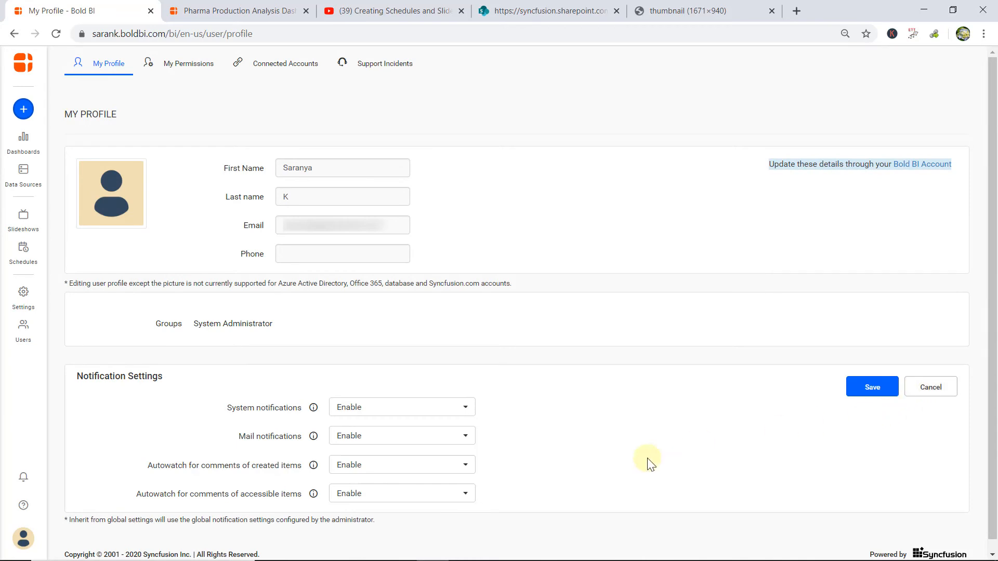
click(458, 411)
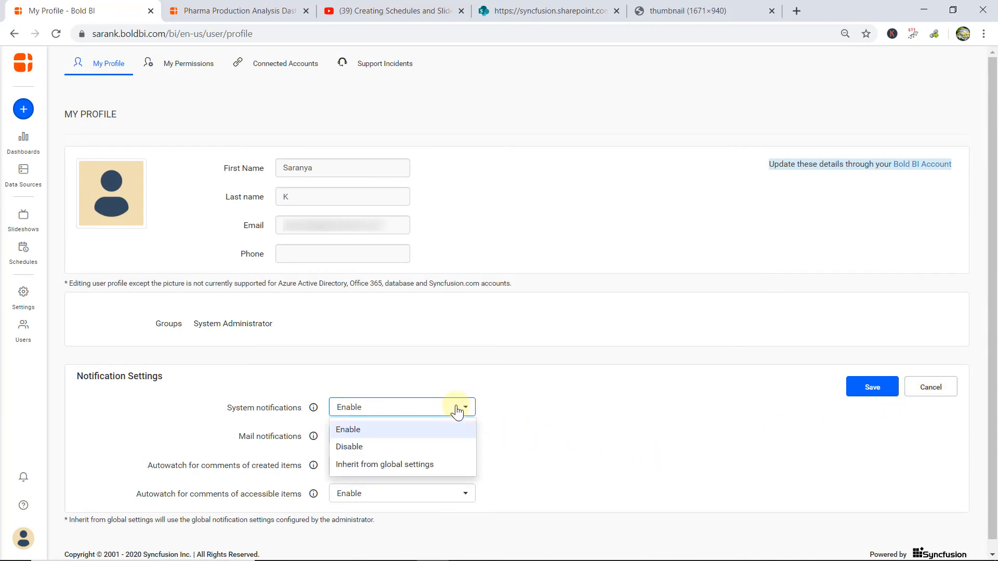
click(493, 418)
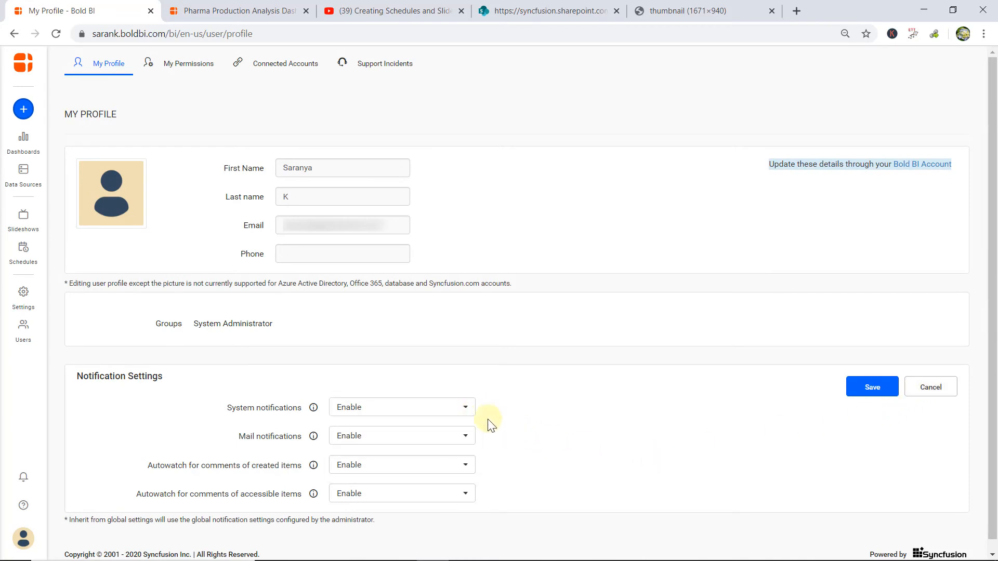
click(454, 439)
click(503, 447)
click(444, 468)
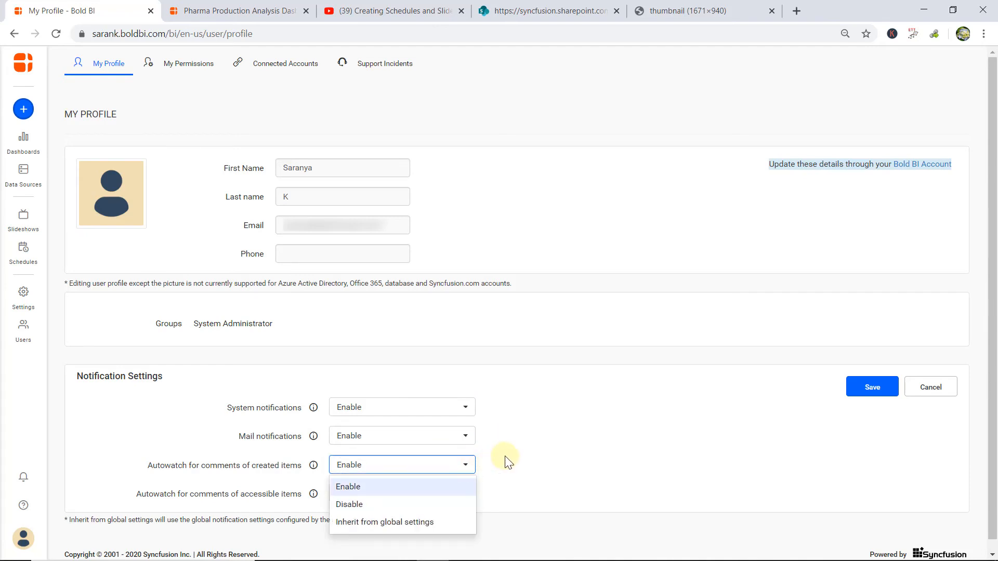
click(507, 464)
click(457, 496)
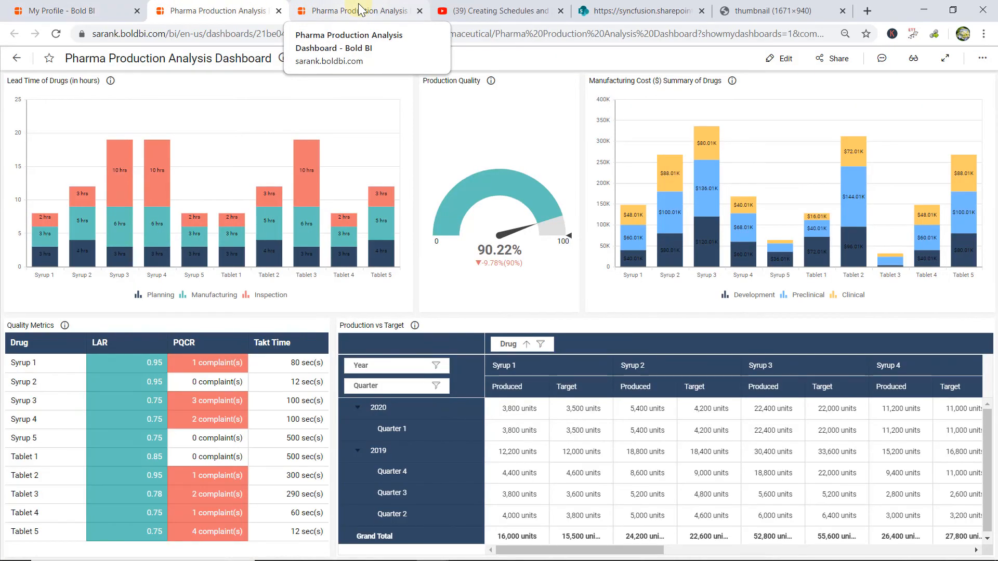
Open the comments of the Pharma Production Analysis Dashboard.
click(883, 61)
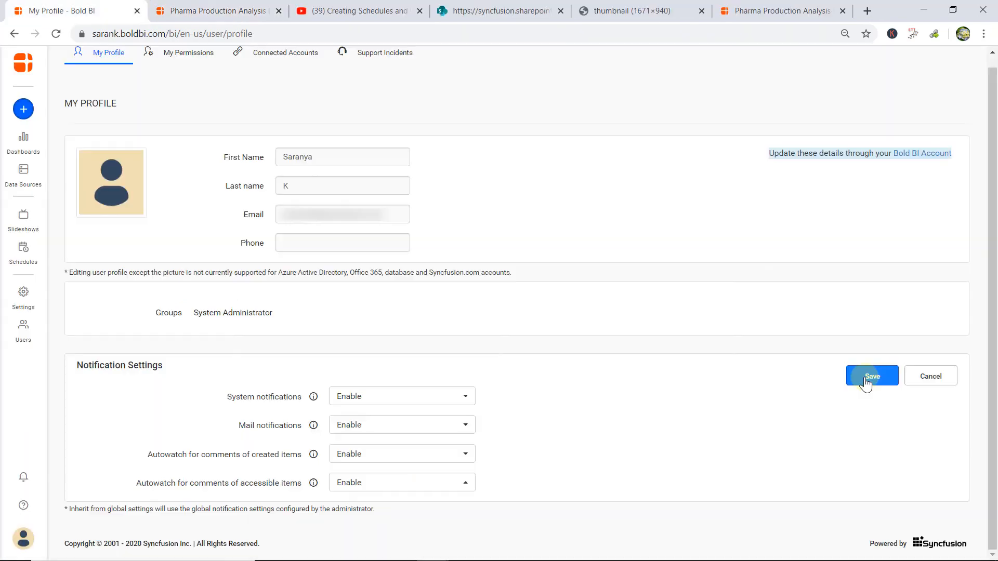
Set autowatch for comments of created items and of accessible items to Disable in the profile, and save the notification settings.
click(359, 456)
click(367, 494)
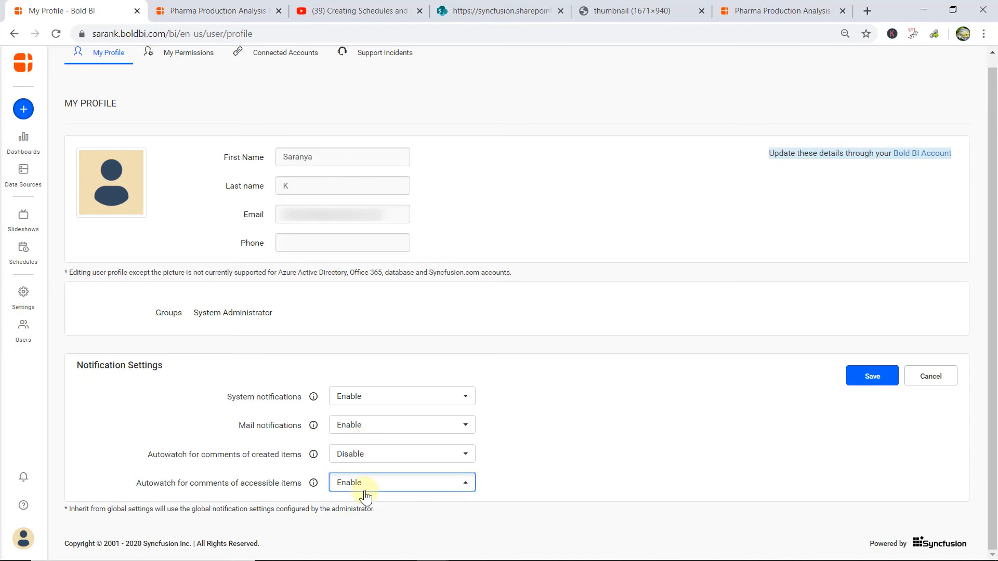
click(357, 483)
click(352, 441)
click(877, 378)
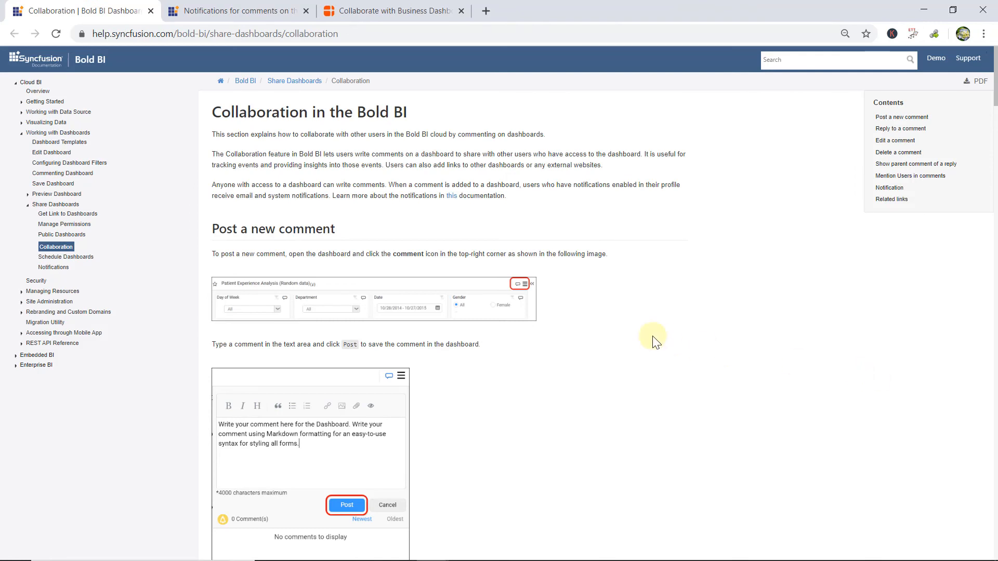
View the help page on notifications for comments and the blog post "Collaborate with Business Dashboards Online Using Bold BI".
click(246, 9)
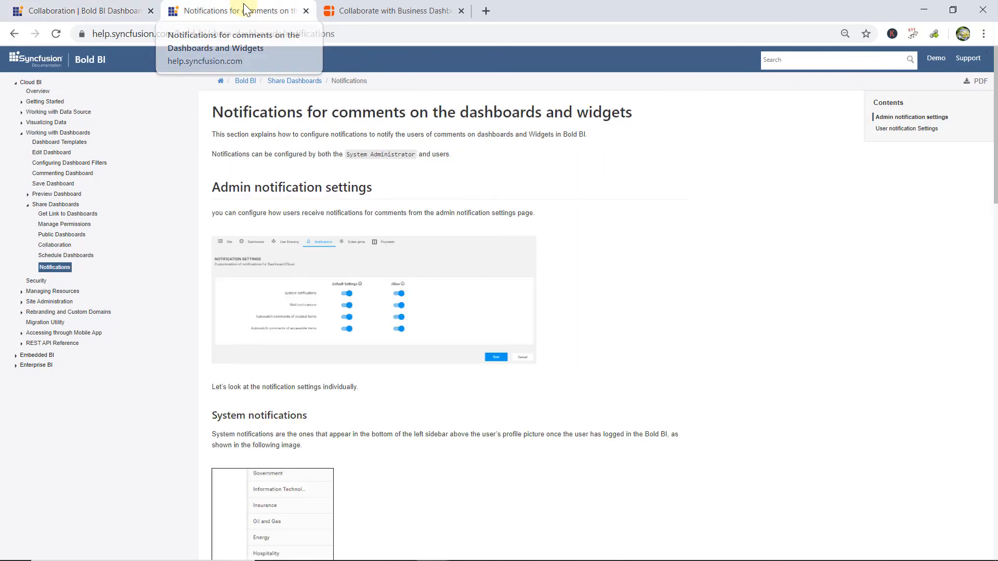
click(362, 9)
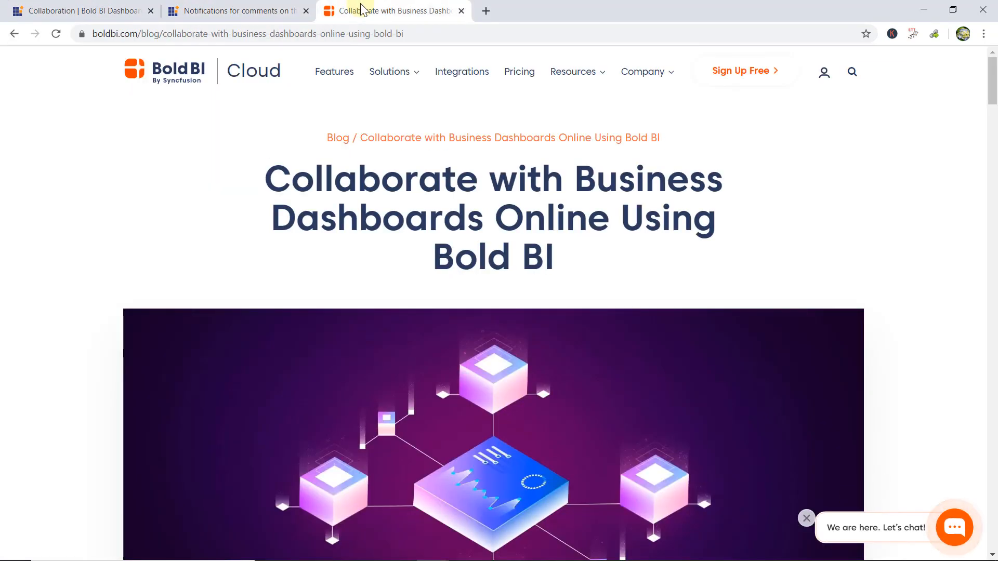